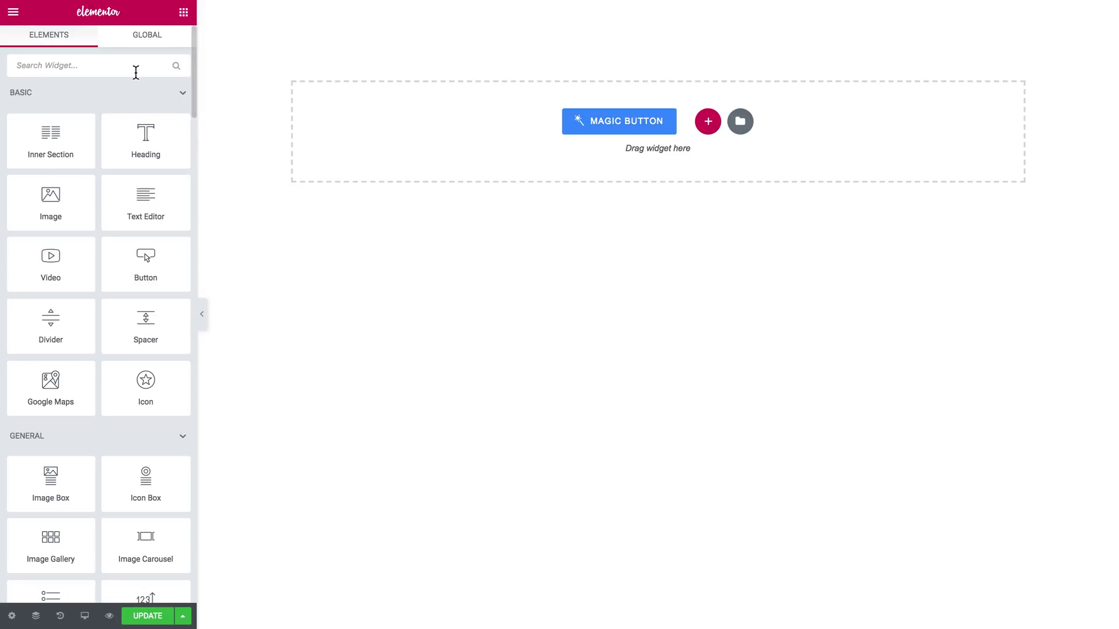
- Search the widget panel for 'port' so only the Portfolio widget is listed
{"action": "left_click", "coordinate": [138, 68]}
{"action": "type", "text": "portf"}
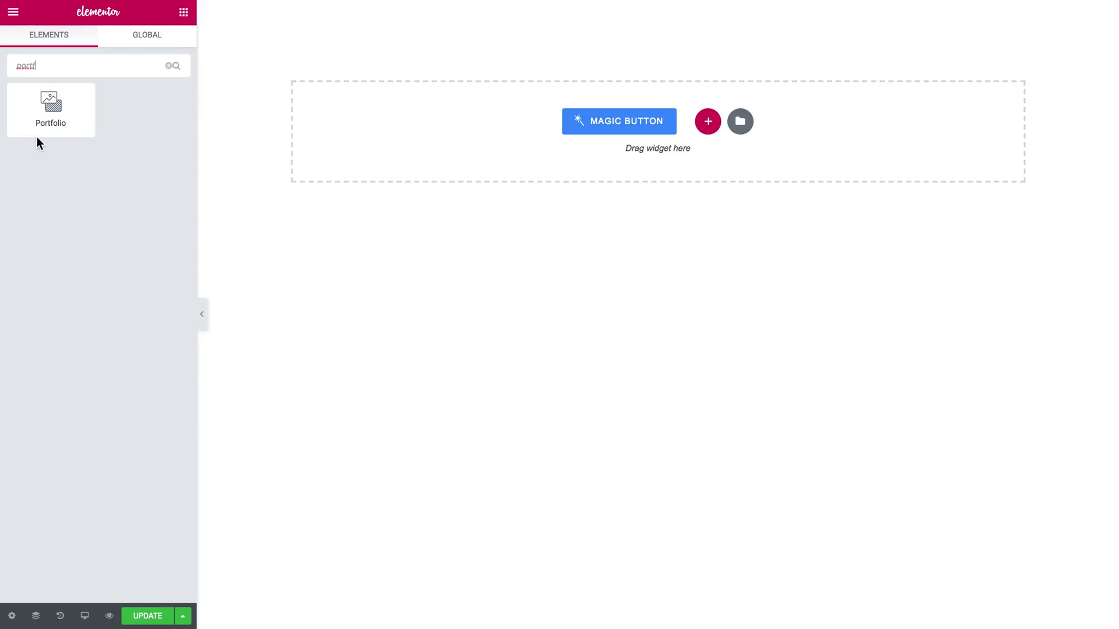
- Drop the Portfolio widget onto the page, set its layout to Grid, and review its six items
{"action": "left_click_drag", "start_coordinate": [35, 125], "coordinate": [524, 128]}
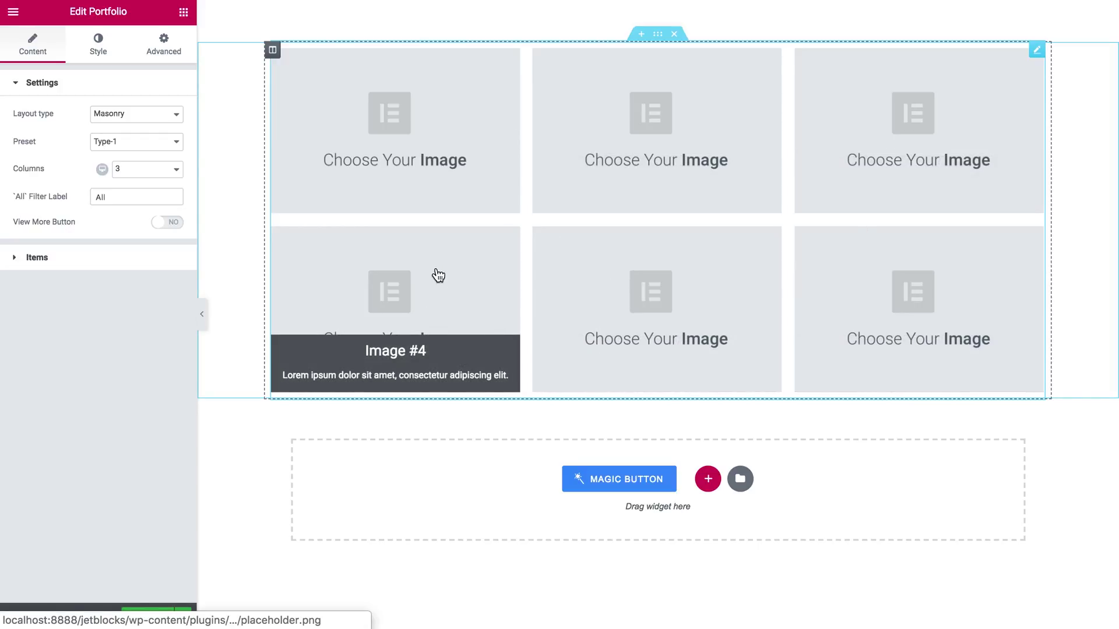
{"action": "left_click", "coordinate": [138, 116]}
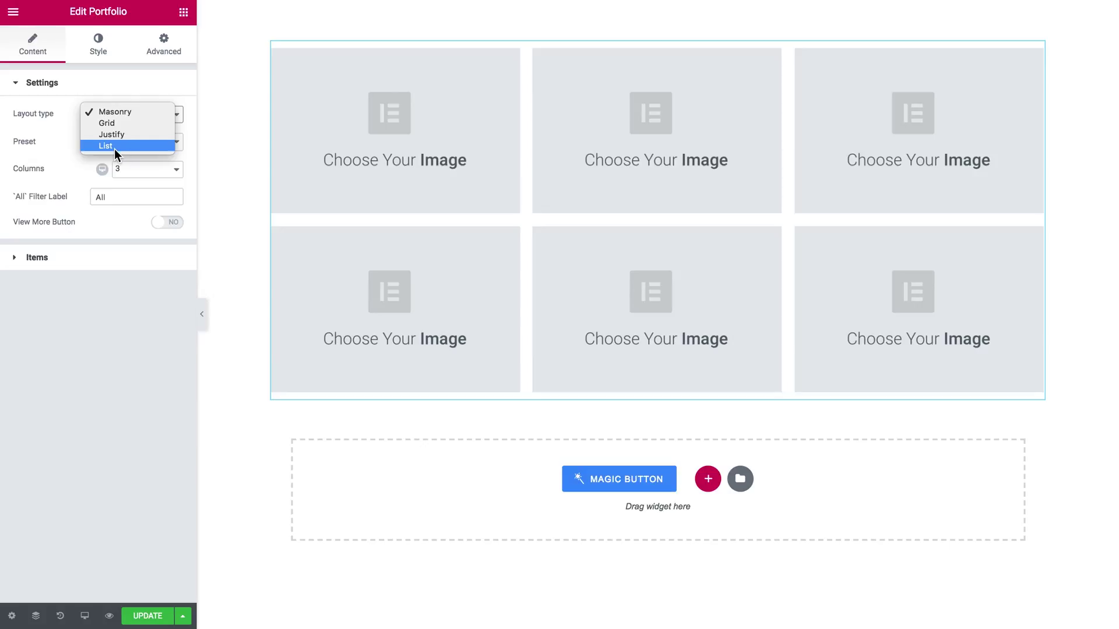
{"action": "left_click", "coordinate": [115, 125]}
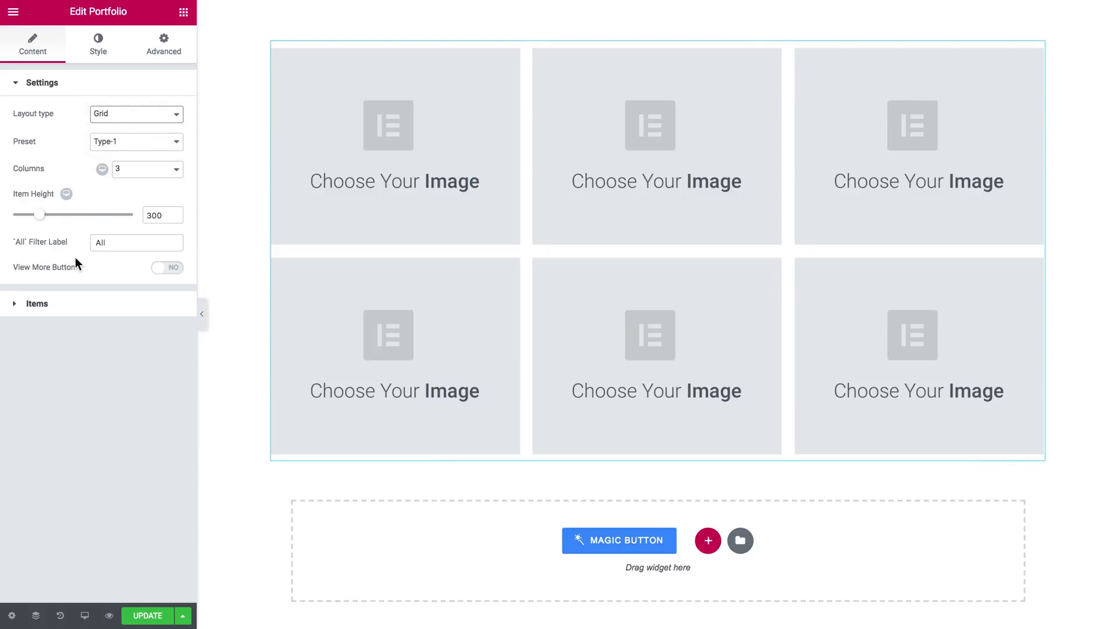
{"action": "left_click", "coordinate": [53, 304]}
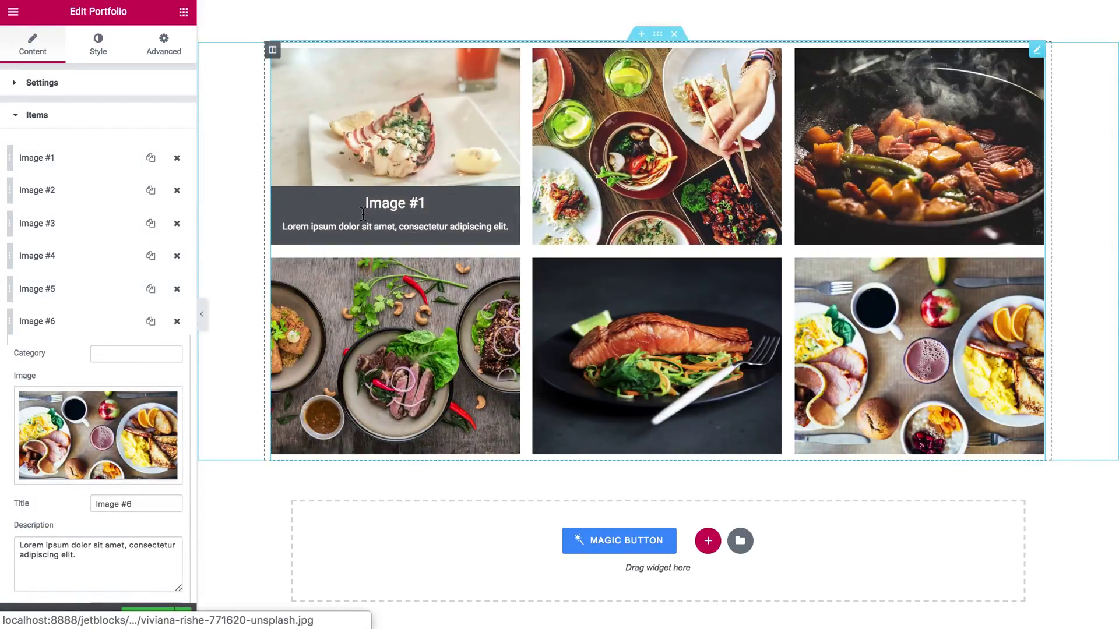
{"action": "left_click", "coordinate": [40, 324]}
- Open the first portfolio item, show its link options, and give it the category 'Seafood'
{"action": "left_click", "coordinate": [53, 157]}
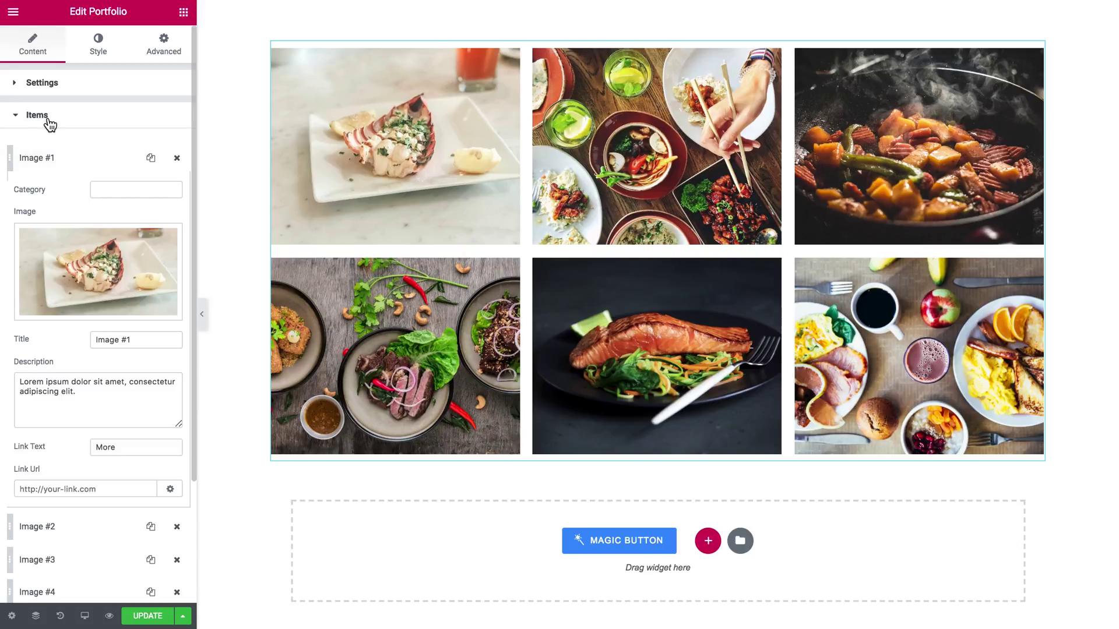
{"action": "mouse_move", "coordinate": [81, 266]}
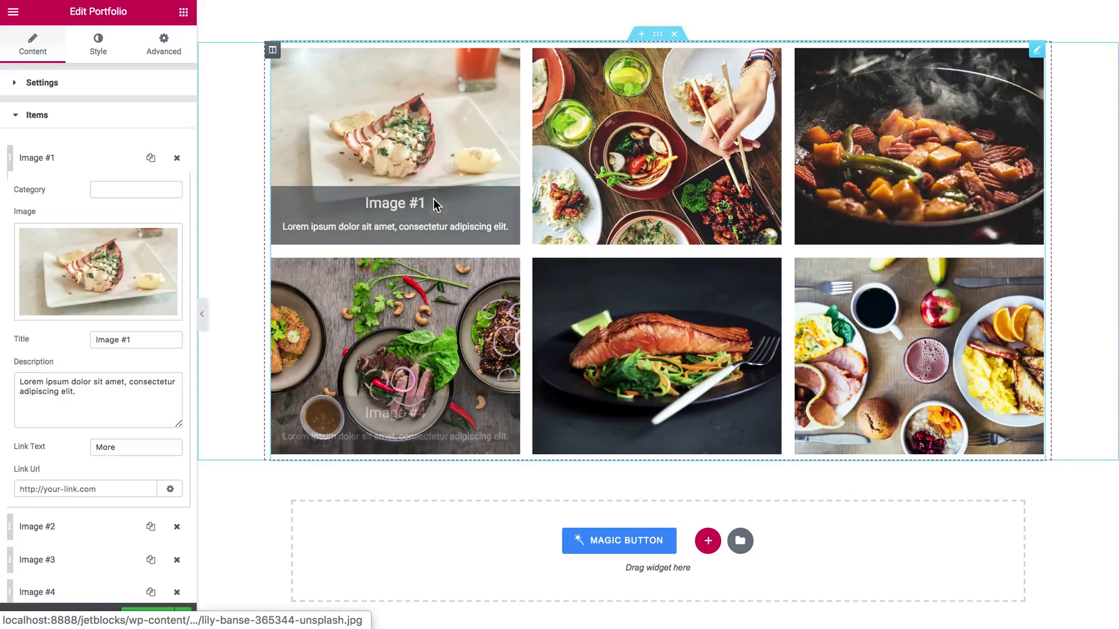
{"action": "left_click", "coordinate": [170, 490]}
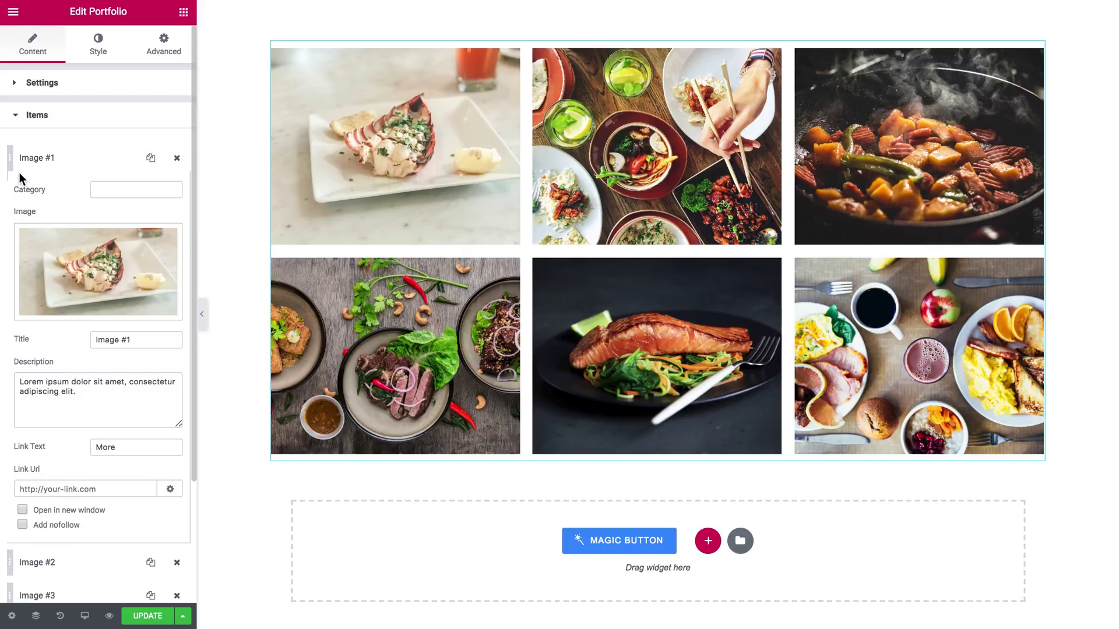
{"action": "left_click", "coordinate": [114, 191]}
{"action": "type", "text": "Seafood"}
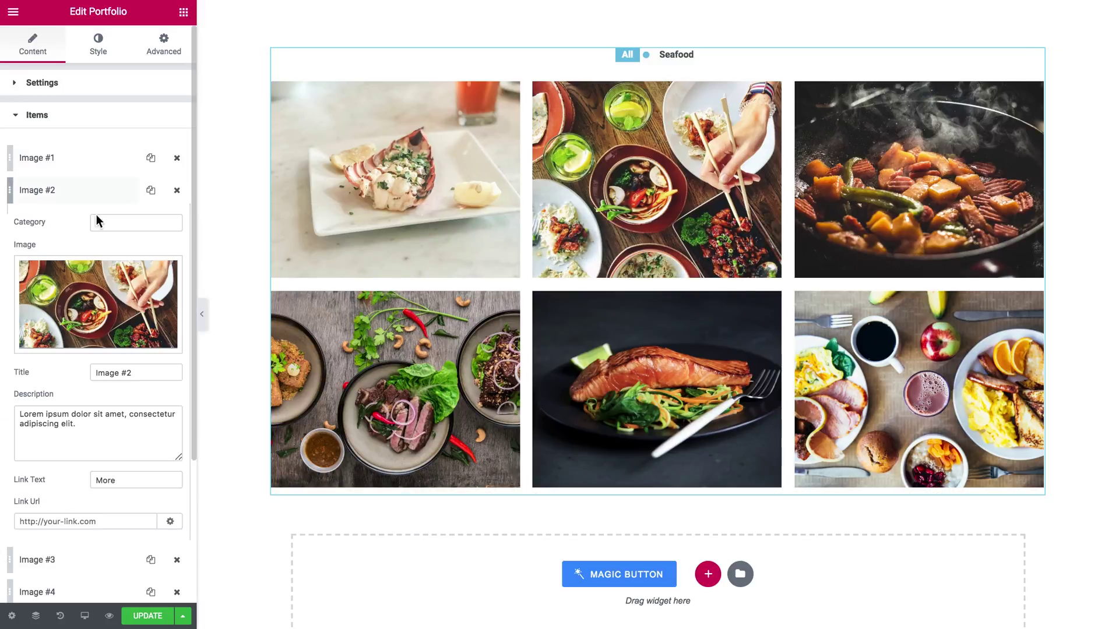
- Tag the second item 'Meat' and the fifth item 'Seafood, Vegetables'
{"action": "left_click", "coordinate": [97, 220]}
{"action": "type", "text": "Meat"}
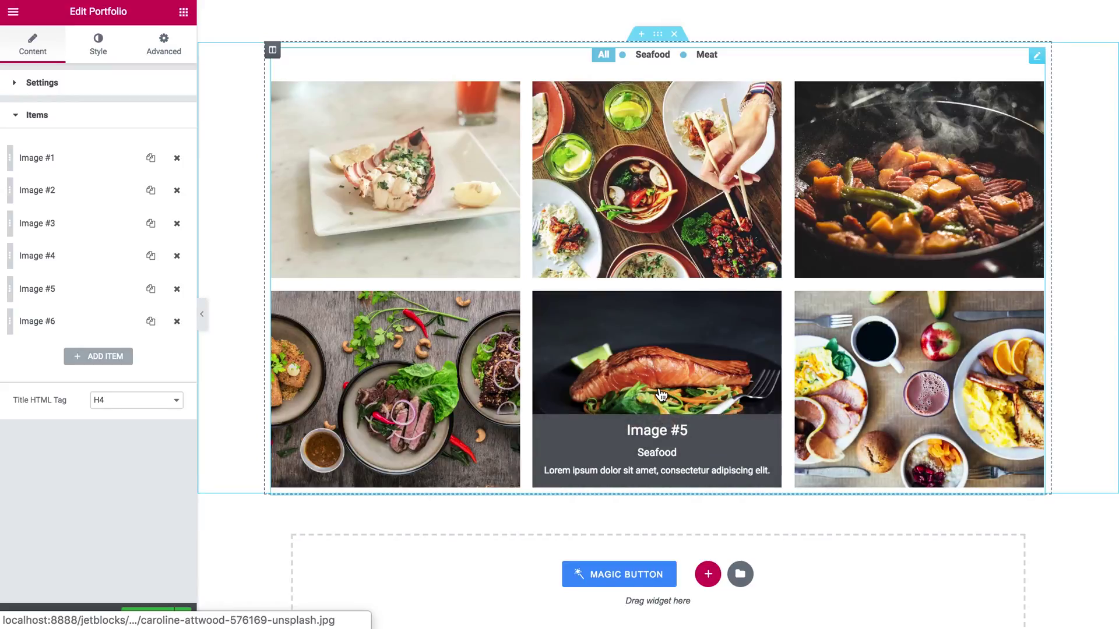
{"action": "left_click", "coordinate": [77, 291]}
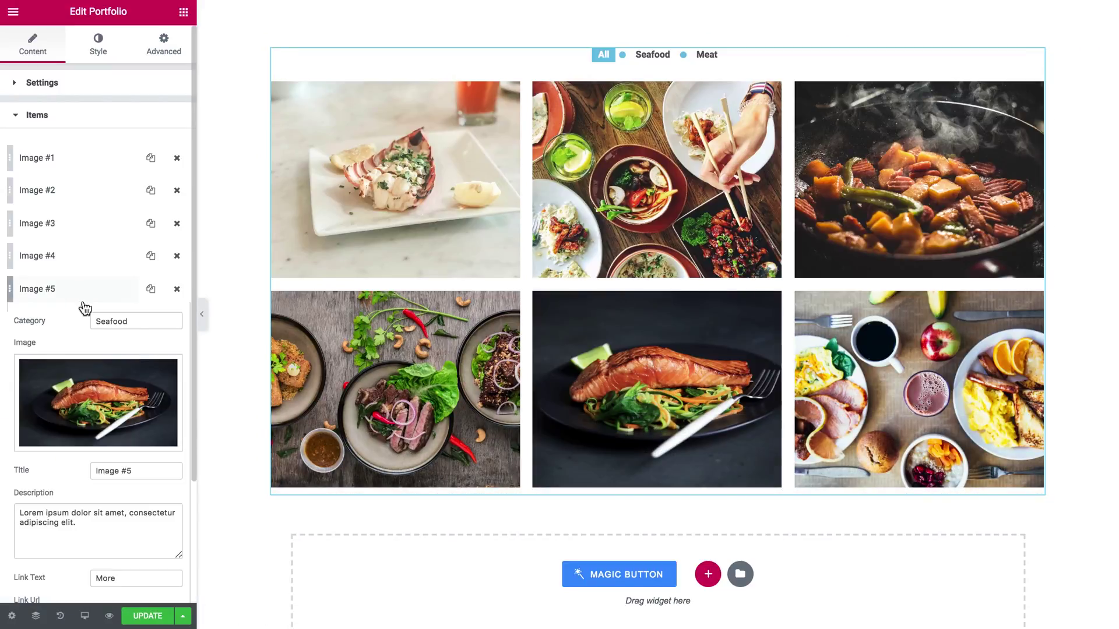
{"action": "left_click", "coordinate": [152, 324]}
{"action": "type", "text": ", "}
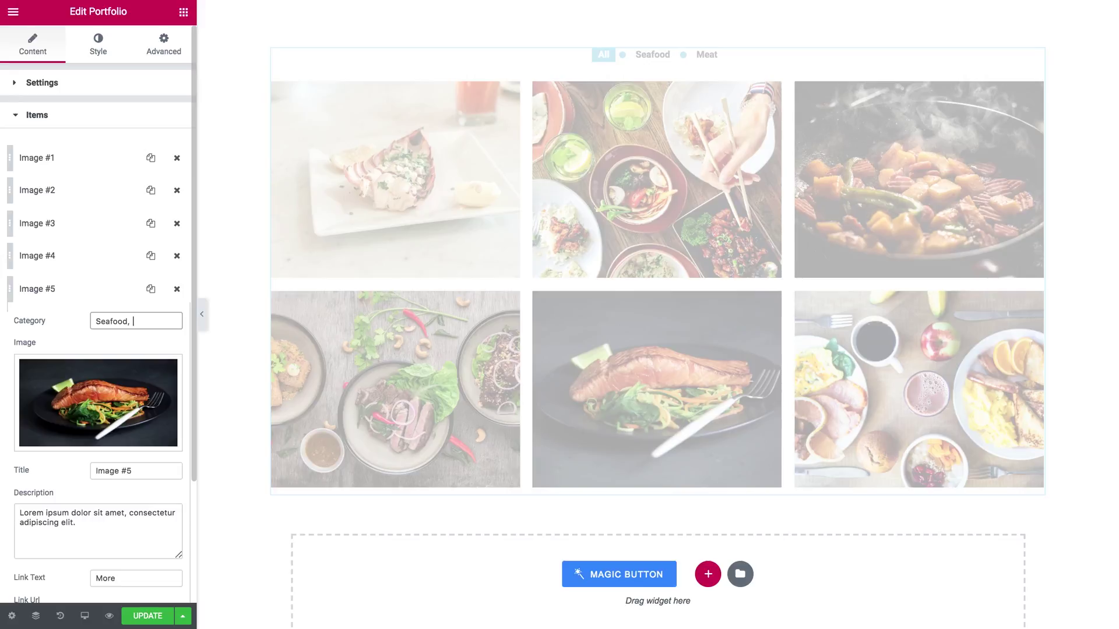
{"action": "type", "text": "Vegetables"}
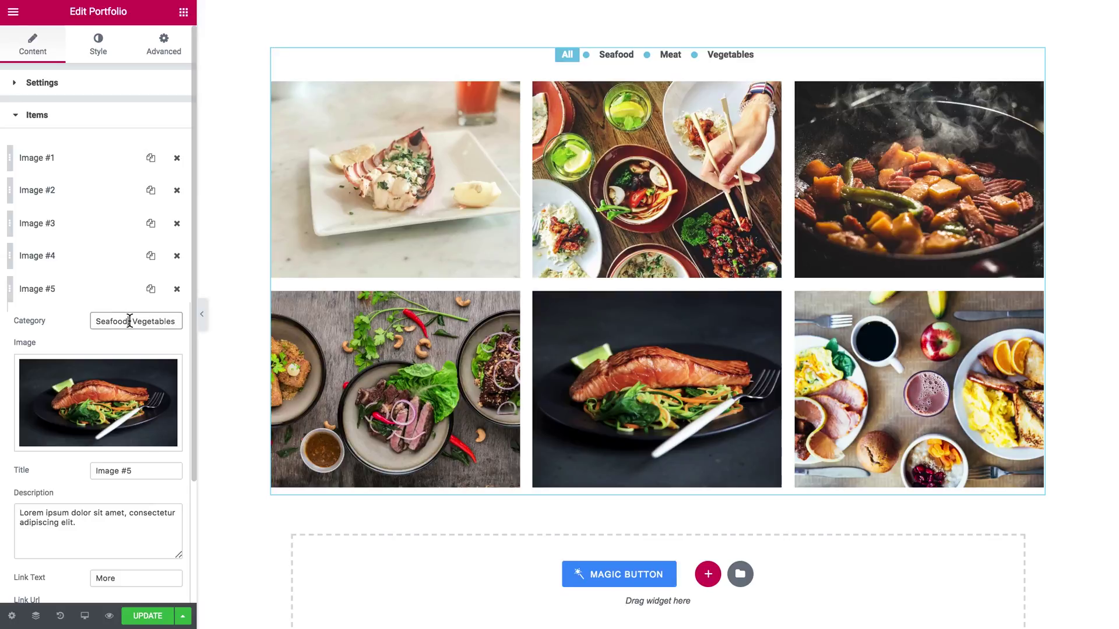
{"action": "left_click_drag", "start_coordinate": [128, 322], "coordinate": [135, 322]}
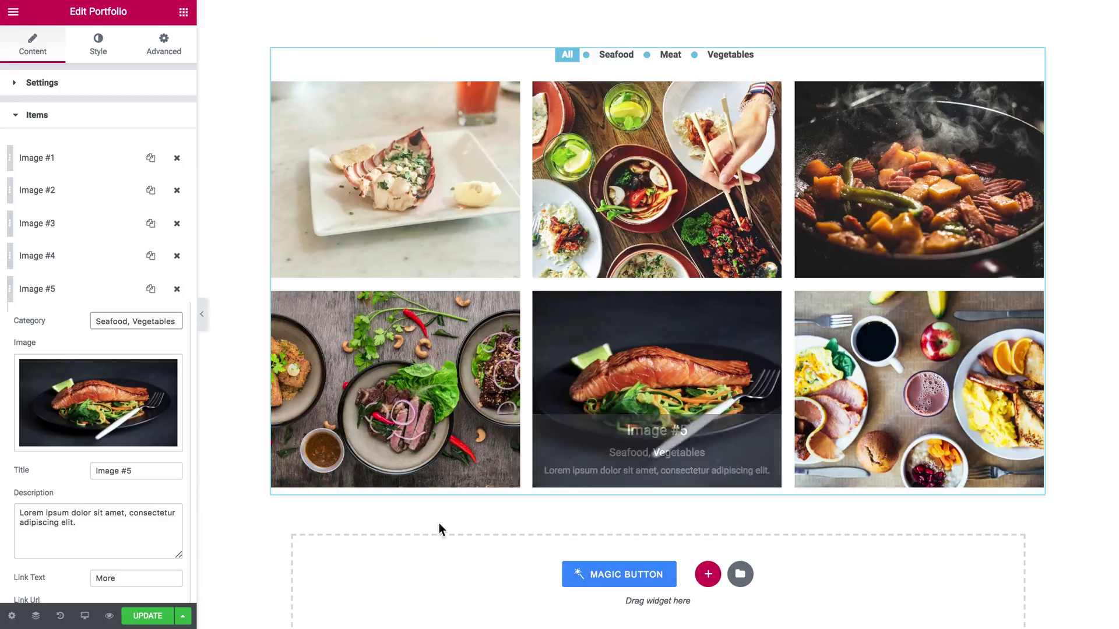
- Collapse the item list and open the portfolio Settings, keeping the Grid layout
{"action": "left_click", "coordinate": [67, 292]}
{"action": "left_click", "coordinate": [100, 116]}
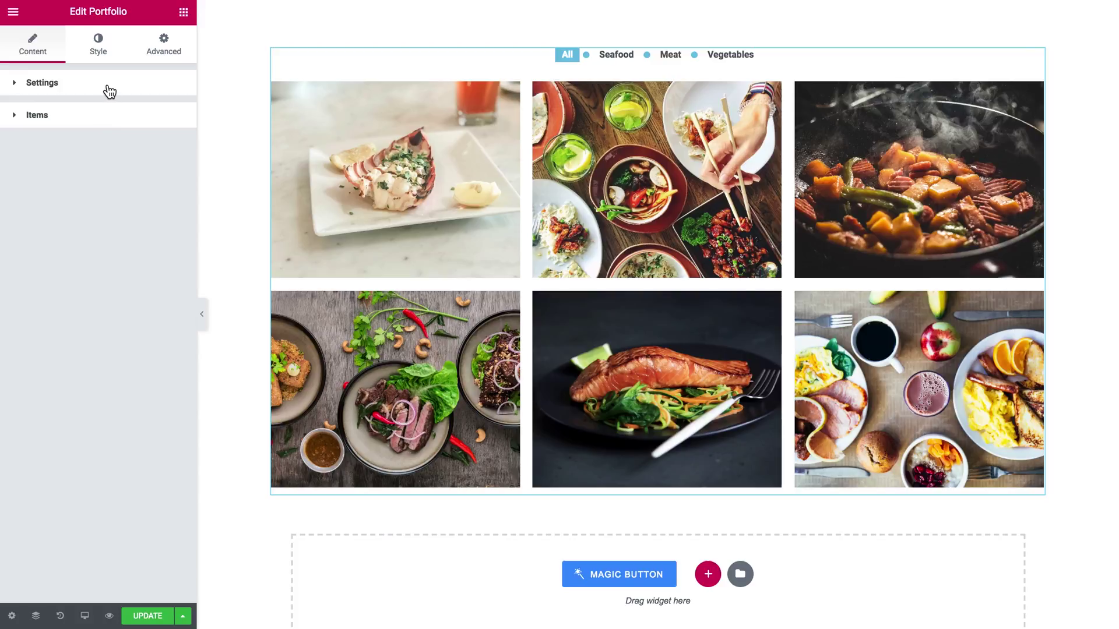
{"action": "left_click", "coordinate": [106, 89]}
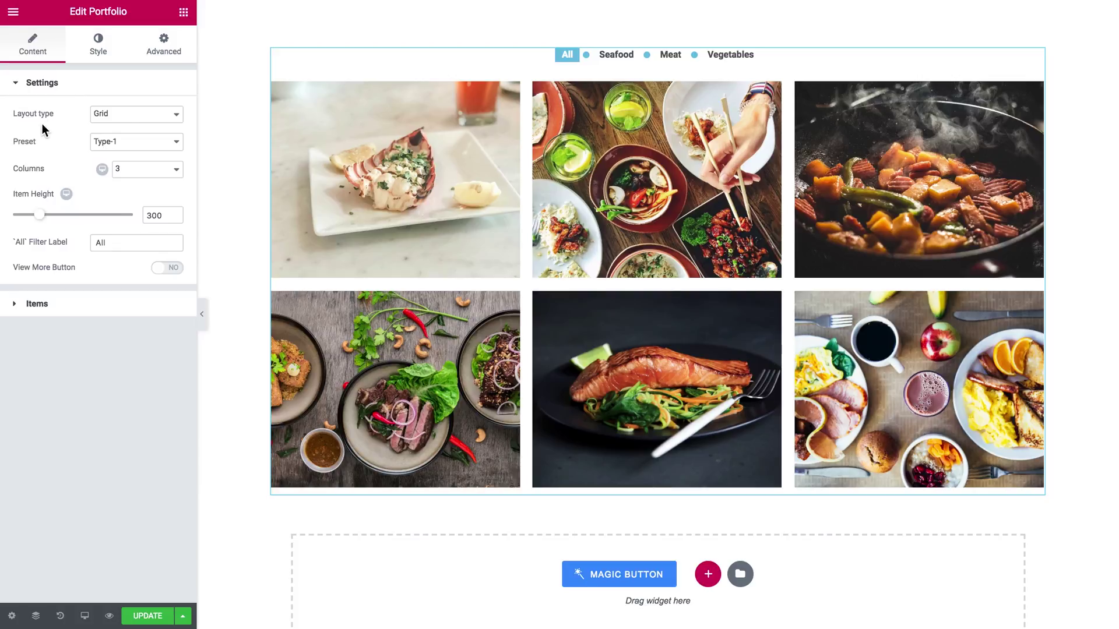
{"action": "left_click", "coordinate": [128, 112]}
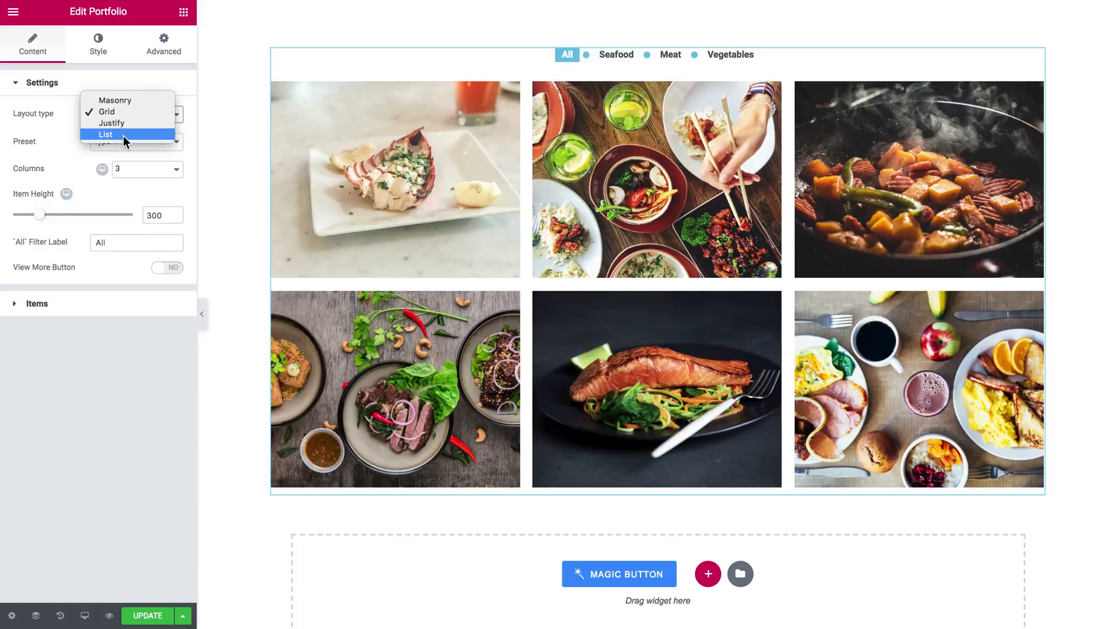
{"action": "left_click", "coordinate": [54, 126]}
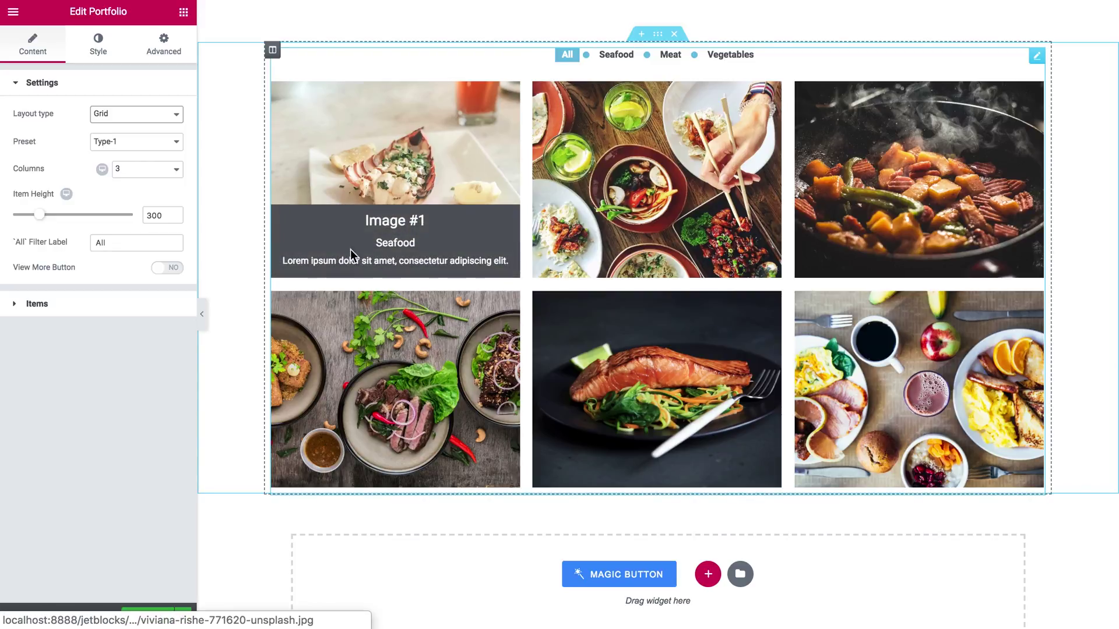
- Try the Type-2 and Type-3 presets, then settle on the Type-4 preset
{"action": "left_click", "coordinate": [142, 145]}
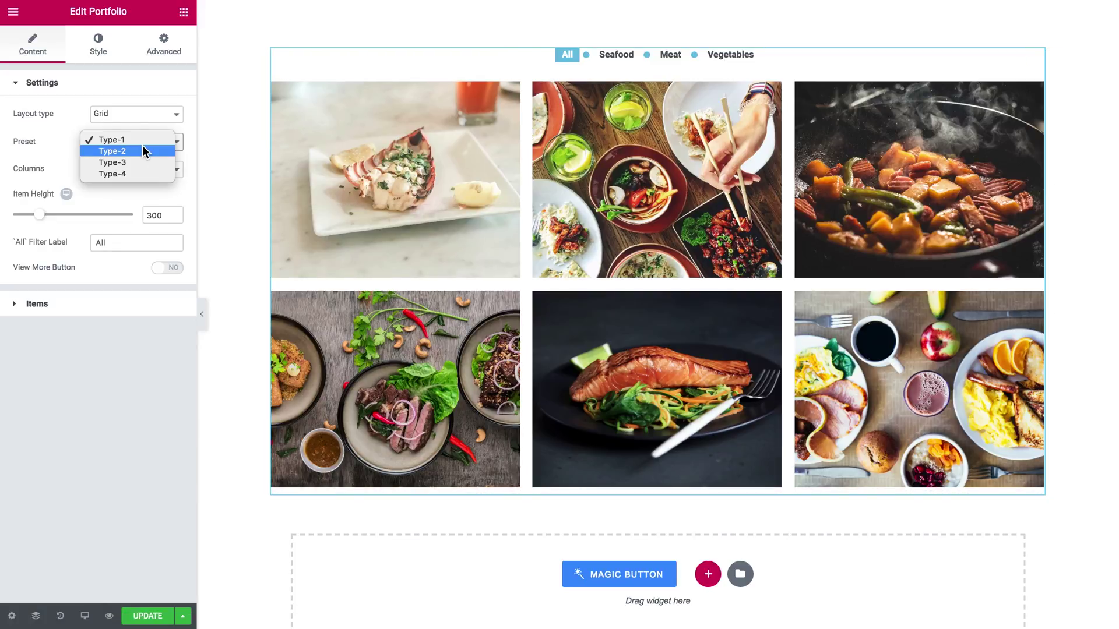
{"action": "left_click", "coordinate": [138, 152]}
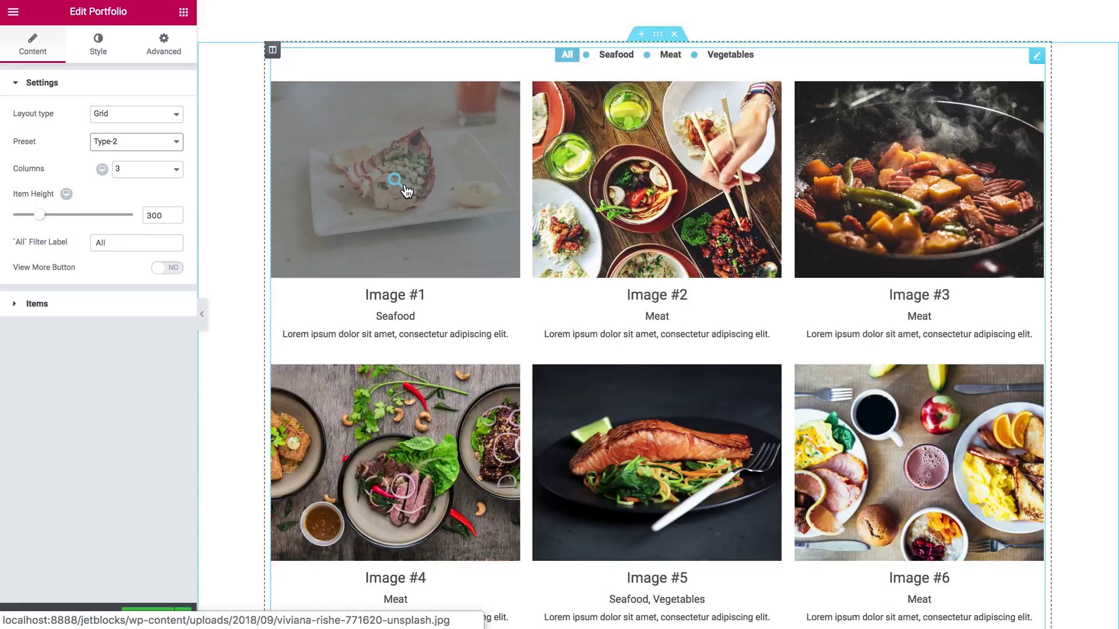
{"action": "left_click", "coordinate": [148, 139]}
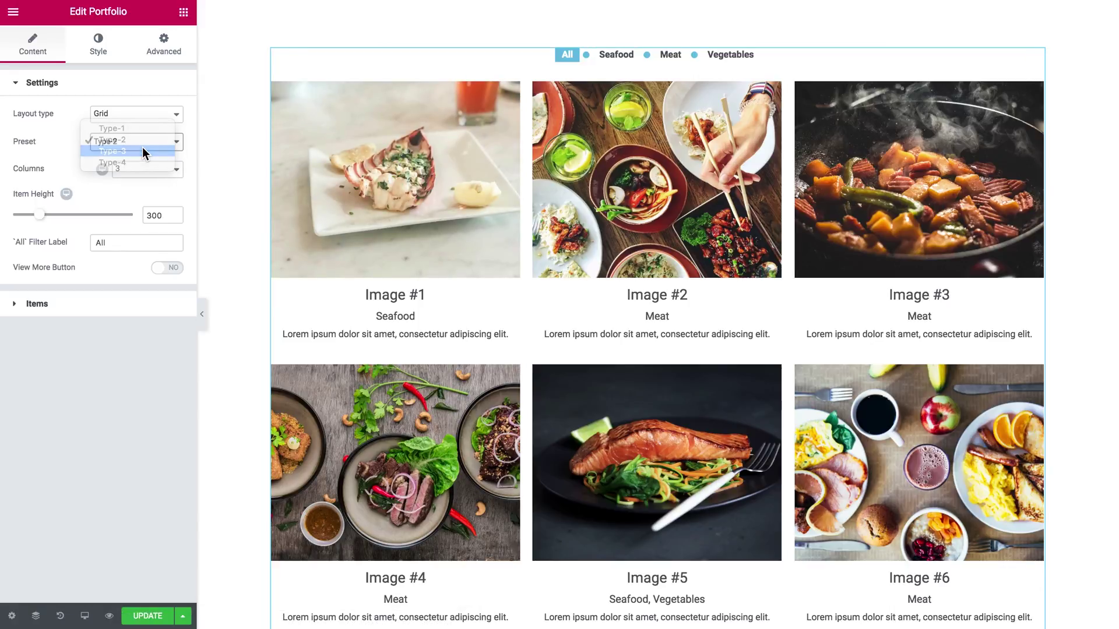
{"action": "left_click", "coordinate": [143, 151]}
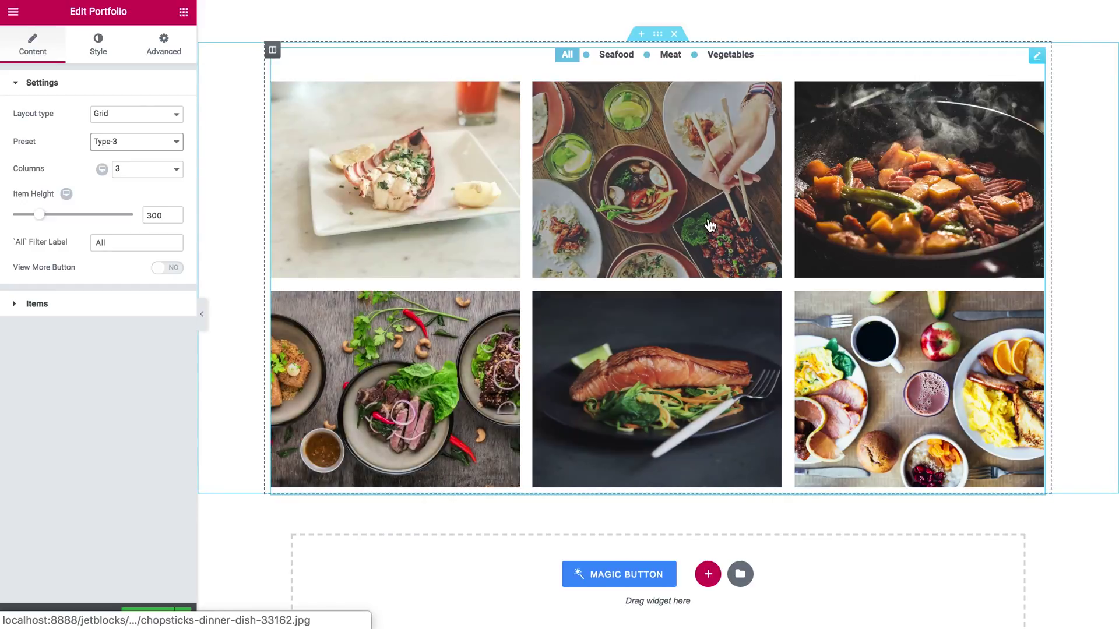
{"action": "left_click", "coordinate": [171, 141]}
{"action": "left_click", "coordinate": [171, 151]}
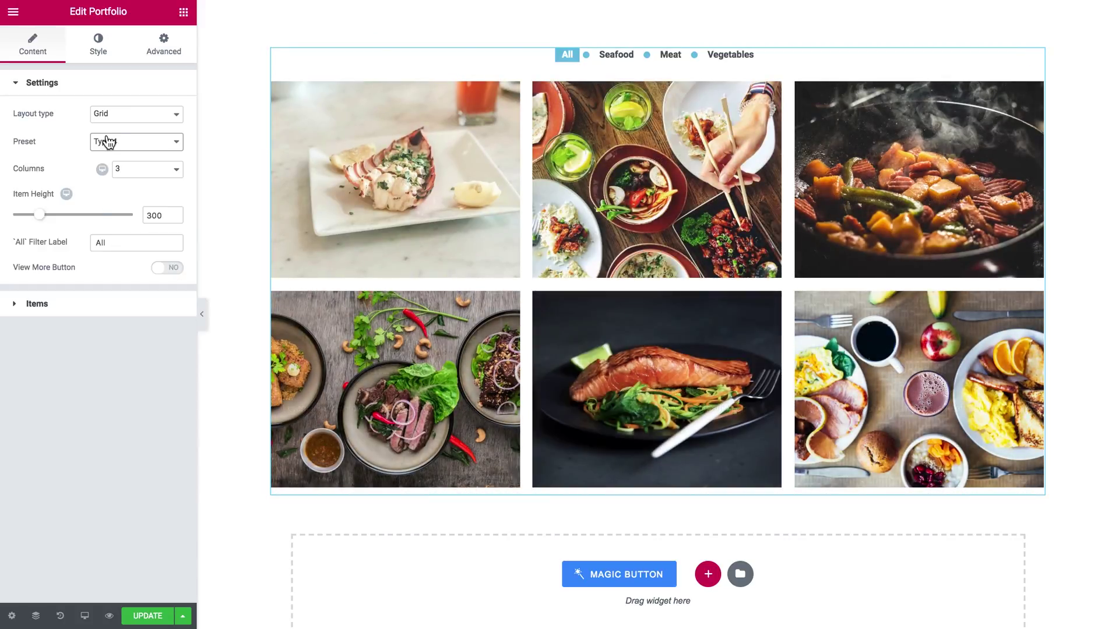
{"action": "left_click", "coordinate": [148, 171]}
- Keep 3 columns, try the Masonry, Justified and List layouts, then return to Grid
{"action": "left_click", "coordinate": [46, 175]}
{"action": "left_click", "coordinate": [113, 113]}
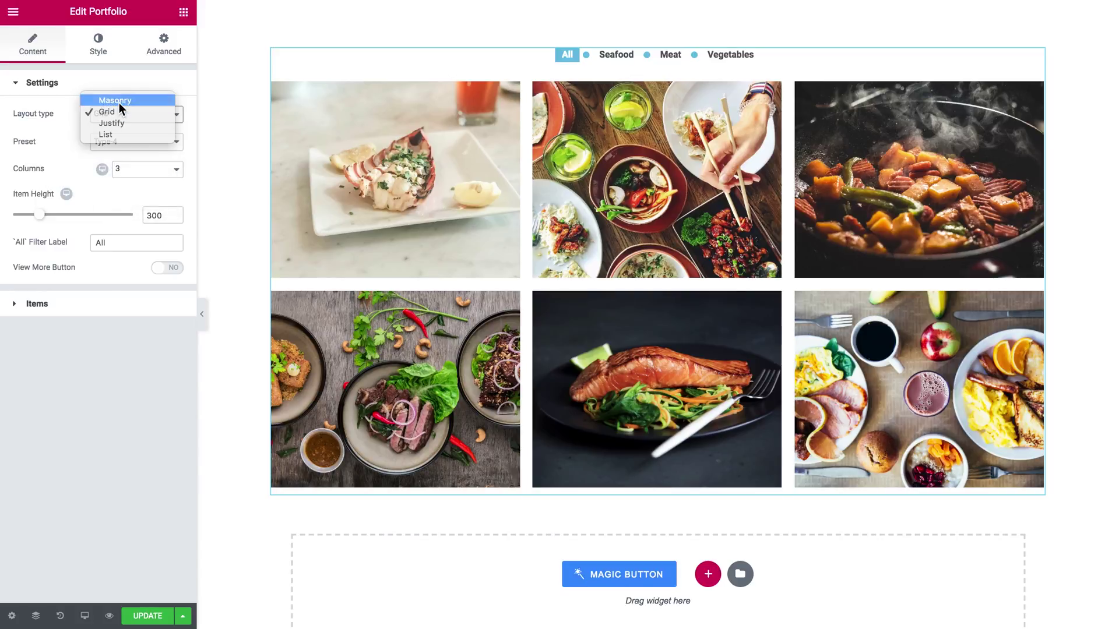
{"action": "left_click", "coordinate": [119, 102]}
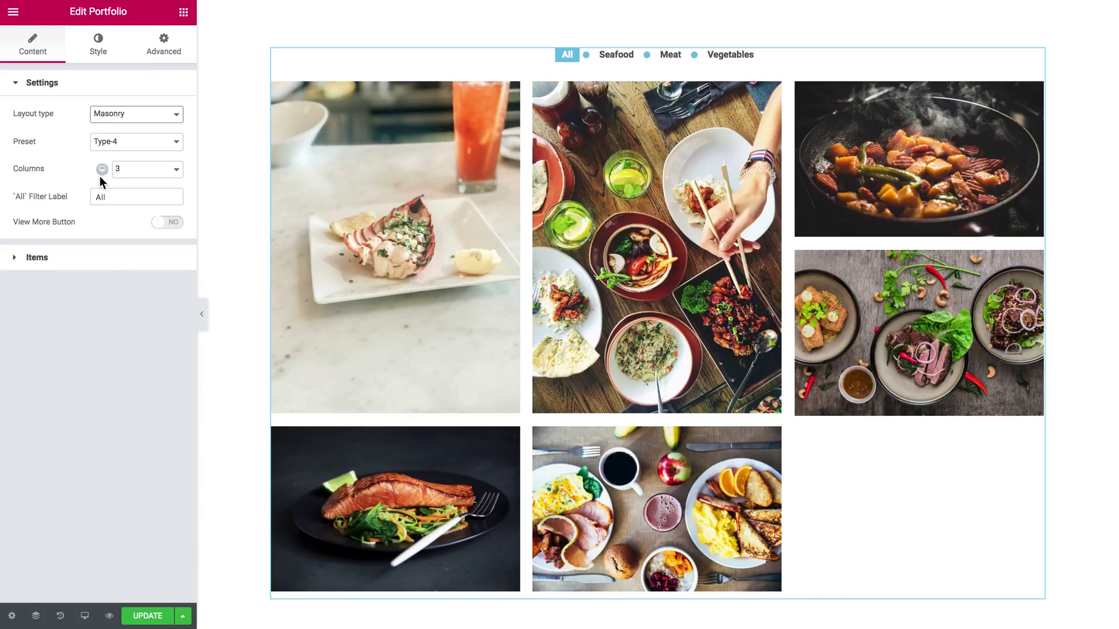
{"action": "left_click", "coordinate": [138, 124]}
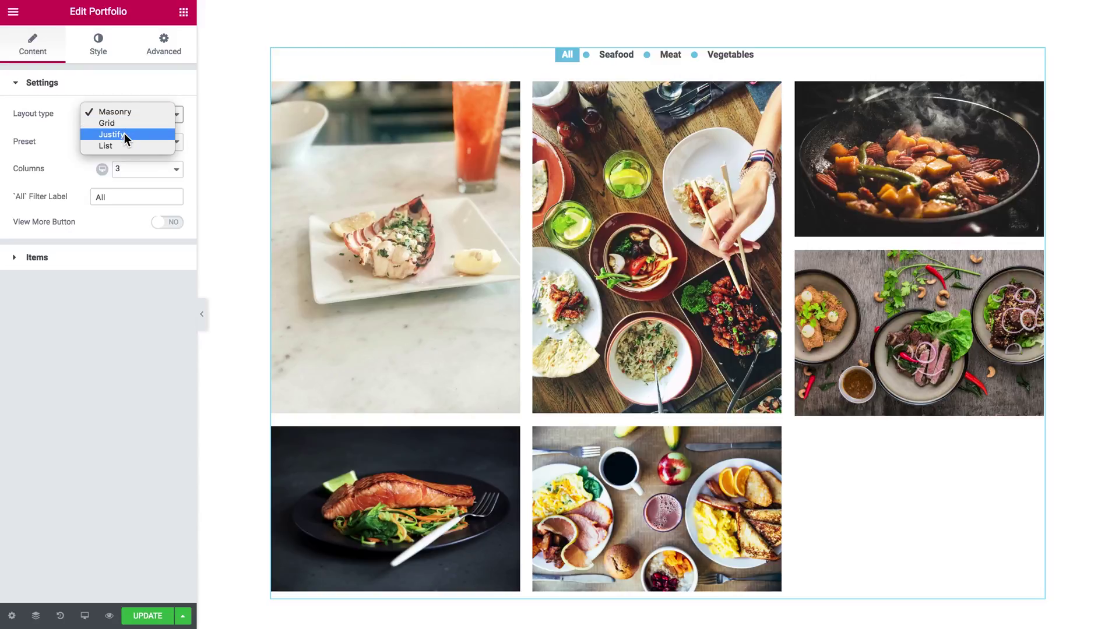
{"action": "left_click", "coordinate": [124, 134]}
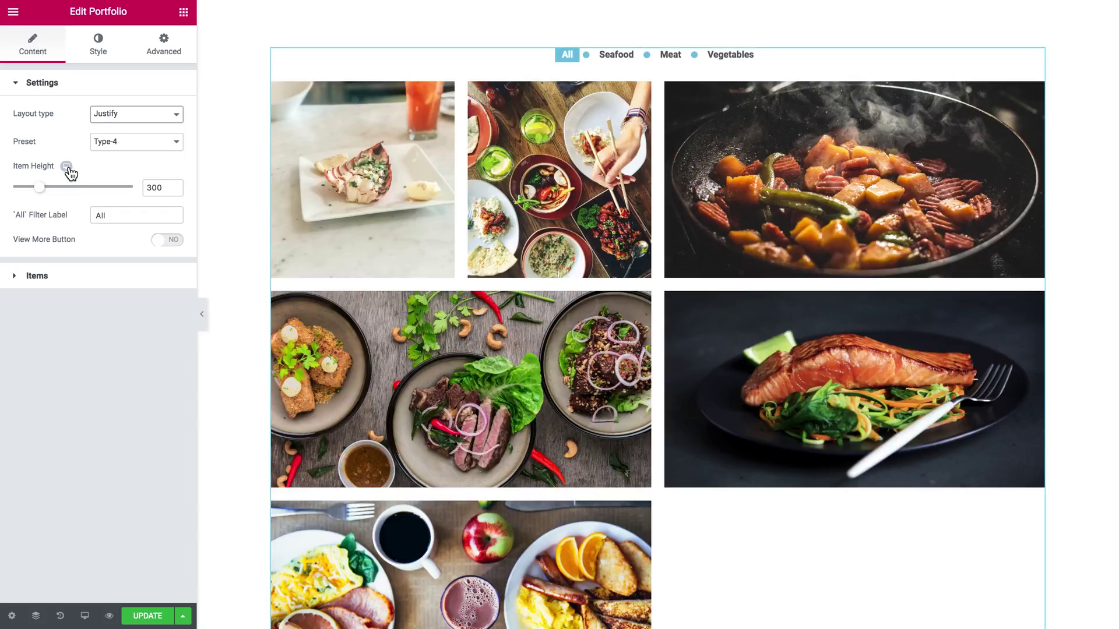
{"action": "left_click", "coordinate": [130, 119]}
{"action": "left_click", "coordinate": [129, 124]}
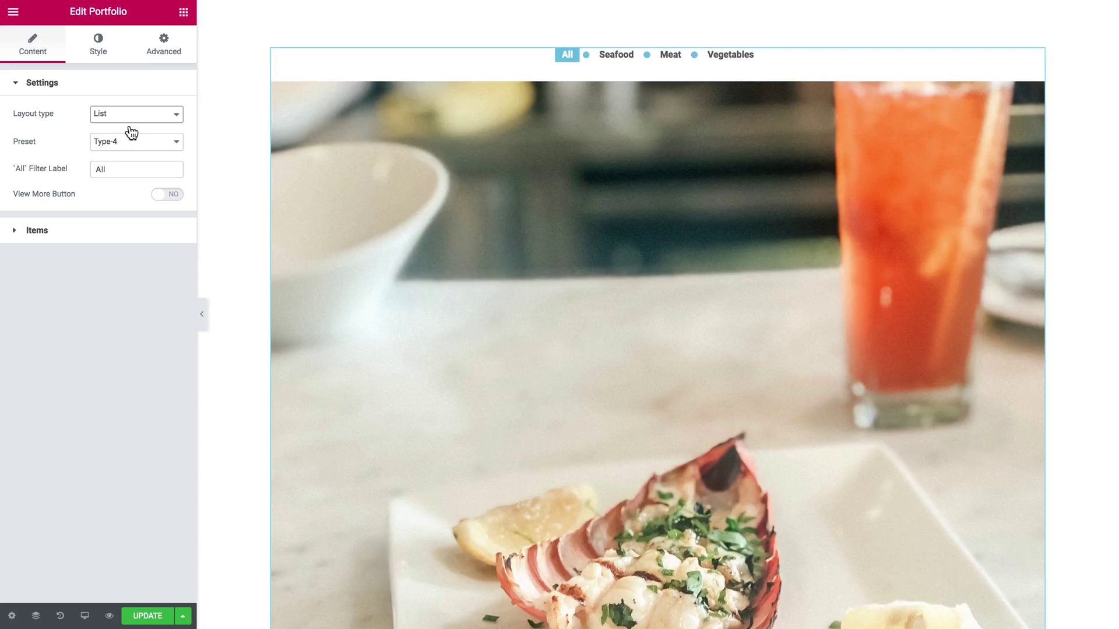
{"action": "left_click", "coordinate": [145, 124]}
{"action": "left_click", "coordinate": [146, 86]}
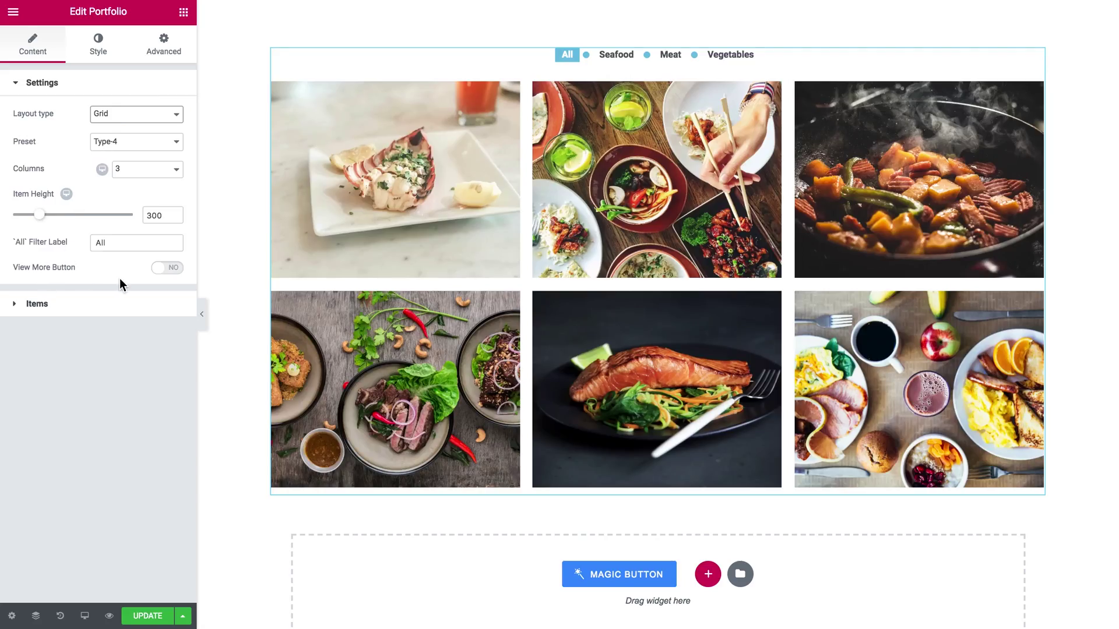
- Enable the View More button with 3 items per page and test it in the preview
{"action": "left_click", "coordinate": [165, 272]}
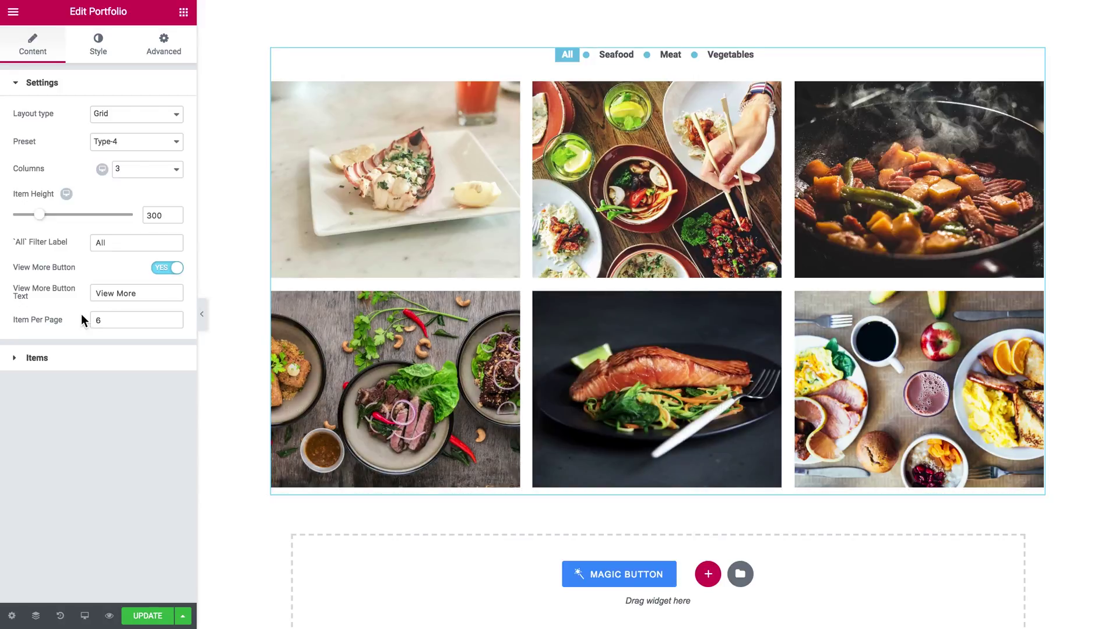
{"action": "left_click", "coordinate": [116, 321]}
{"action": "left_click_drag", "start_coordinate": [119, 320], "coordinate": [88, 326]}
{"action": "type", "text": "3"}
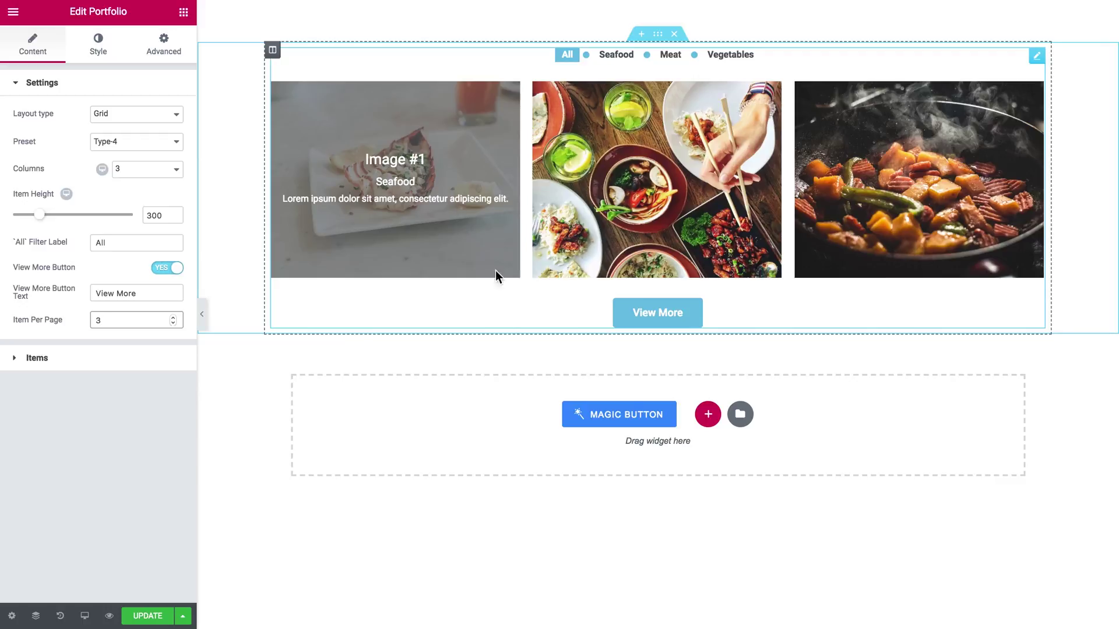
{"action": "left_click", "coordinate": [653, 318]}
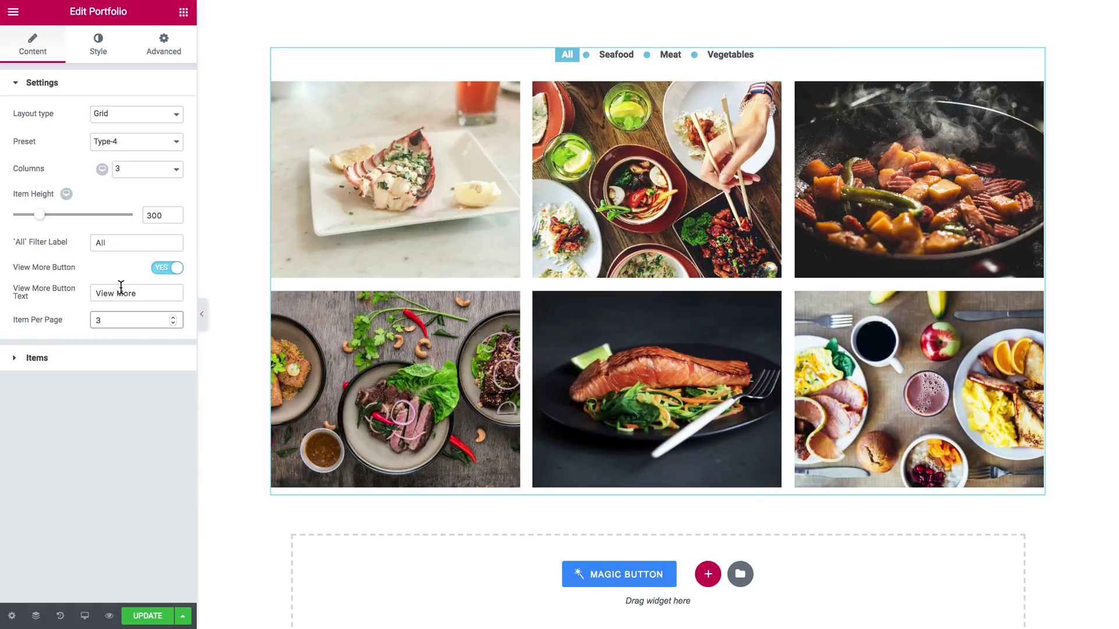
{"action": "left_click", "coordinate": [169, 269]}
{"action": "left_click", "coordinate": [170, 271]}
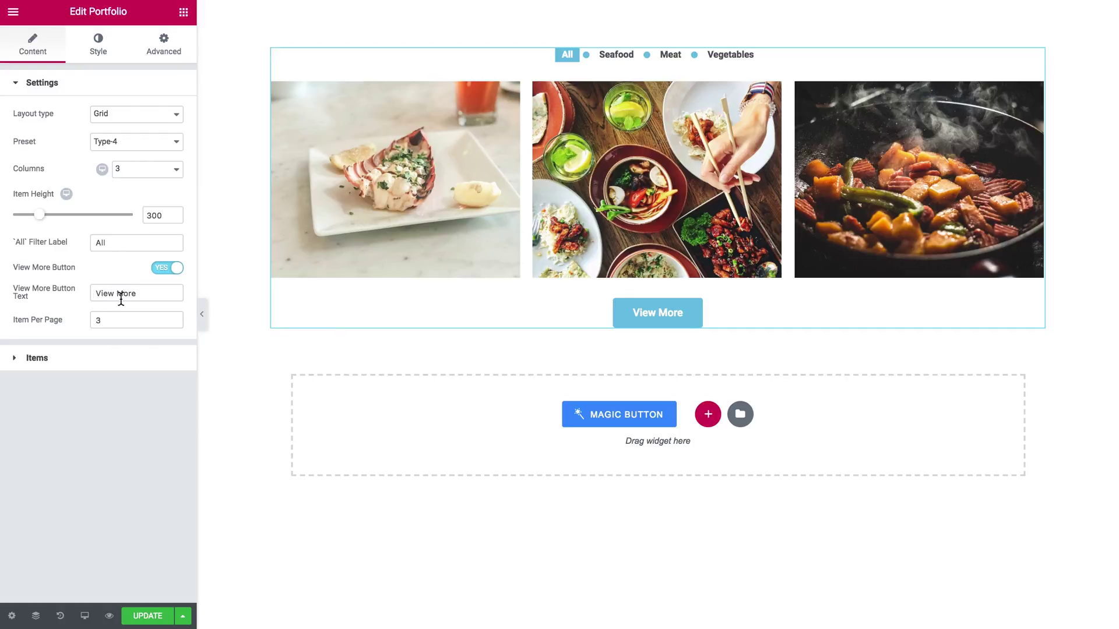
{"action": "left_click", "coordinate": [96, 58]}
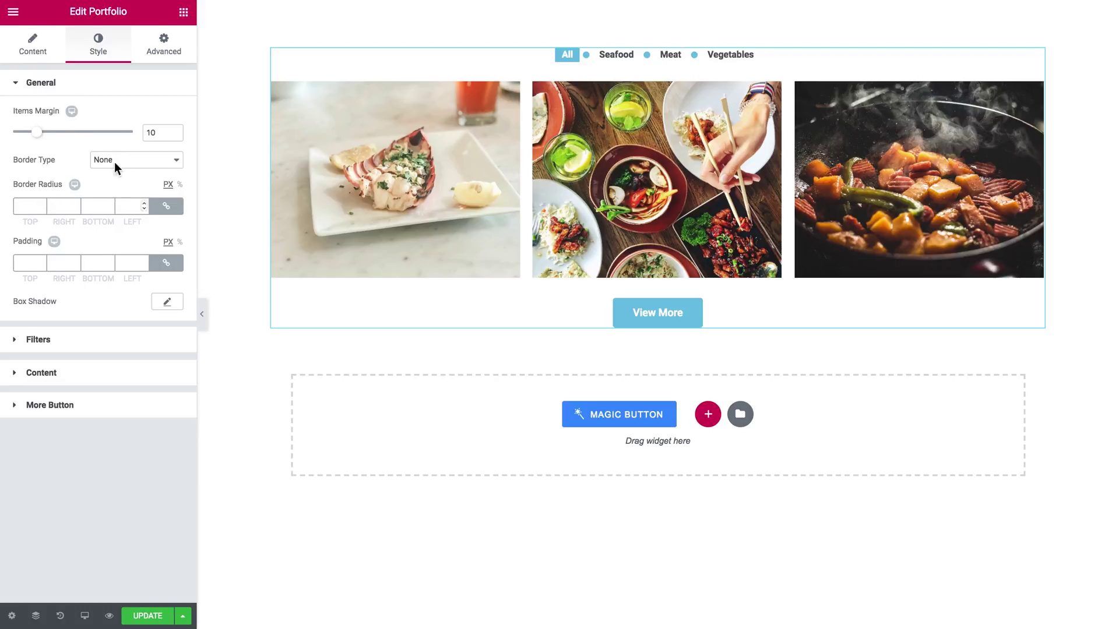
- Collapse General styling and expand the Filters style section down to the filter item styles
{"action": "left_click", "coordinate": [104, 86]}
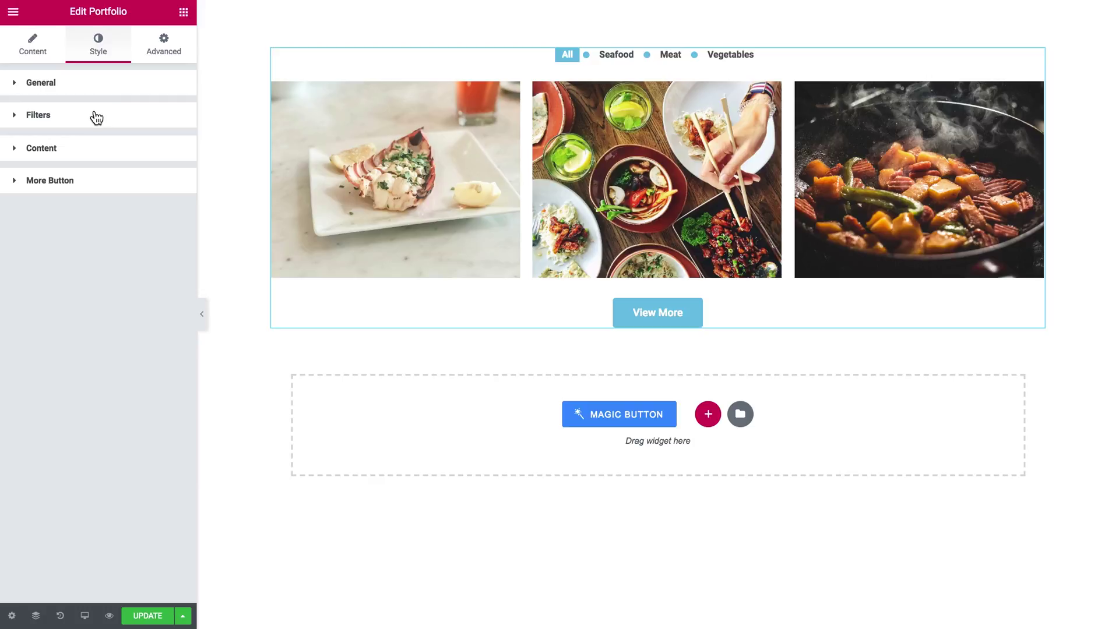
{"action": "left_click", "coordinate": [97, 119]}
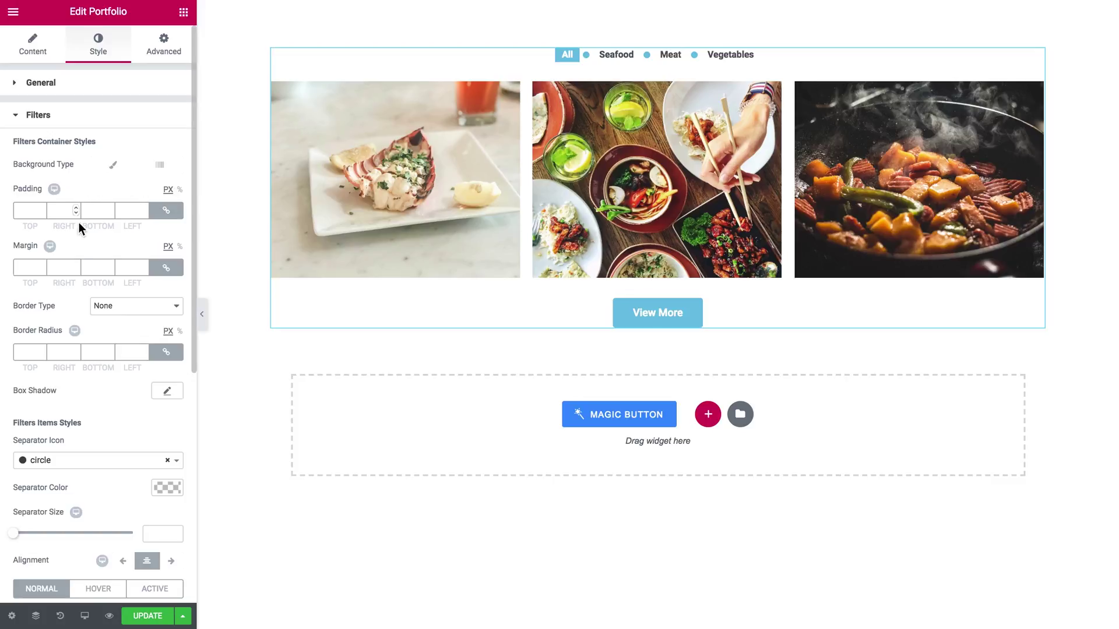
{"action": "scroll", "coordinate": [88, 343], "scroll_direction": "down", "scroll_amount": 5}
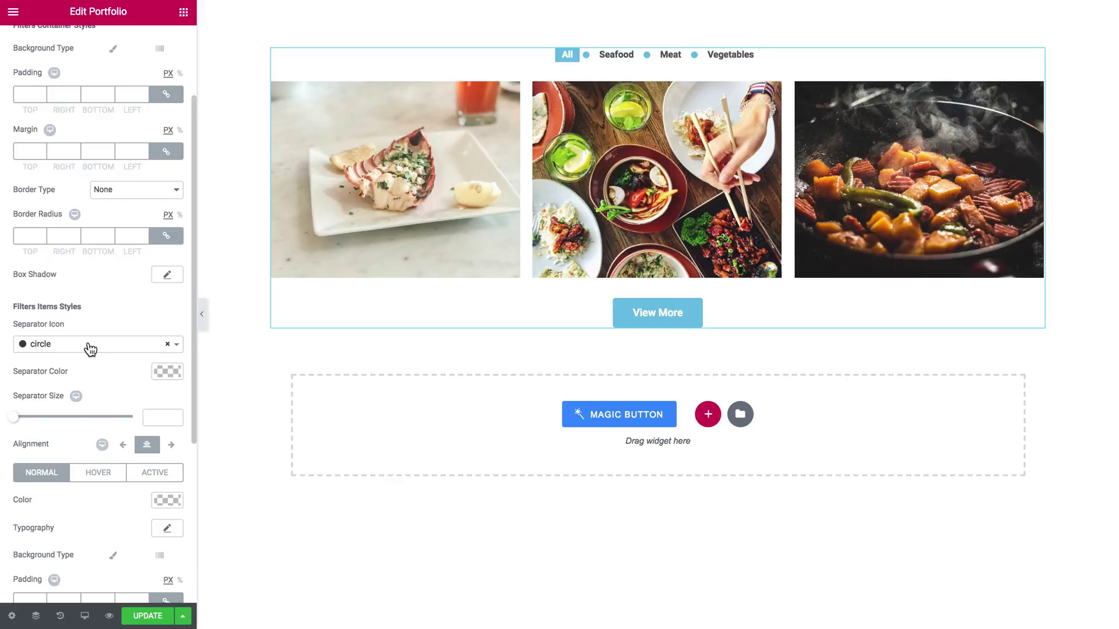
{"action": "scroll", "coordinate": [88, 349], "scroll_direction": "down", "scroll_amount": 1}
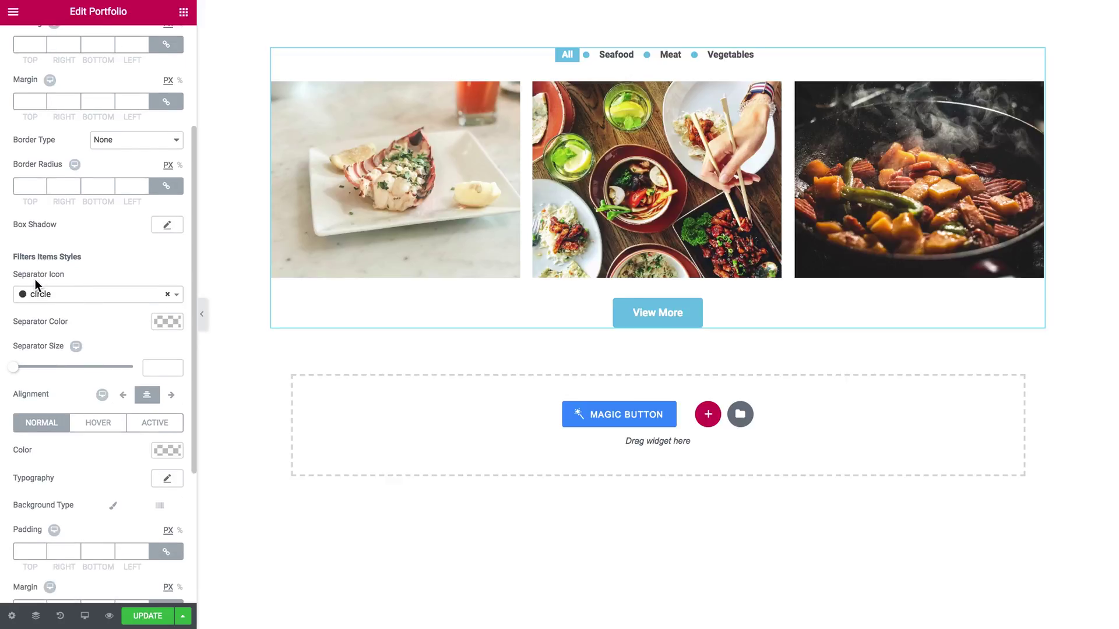
- Clear the circle separator icon between category filters and check a category filter in the preview
{"action": "left_click", "coordinate": [167, 303]}
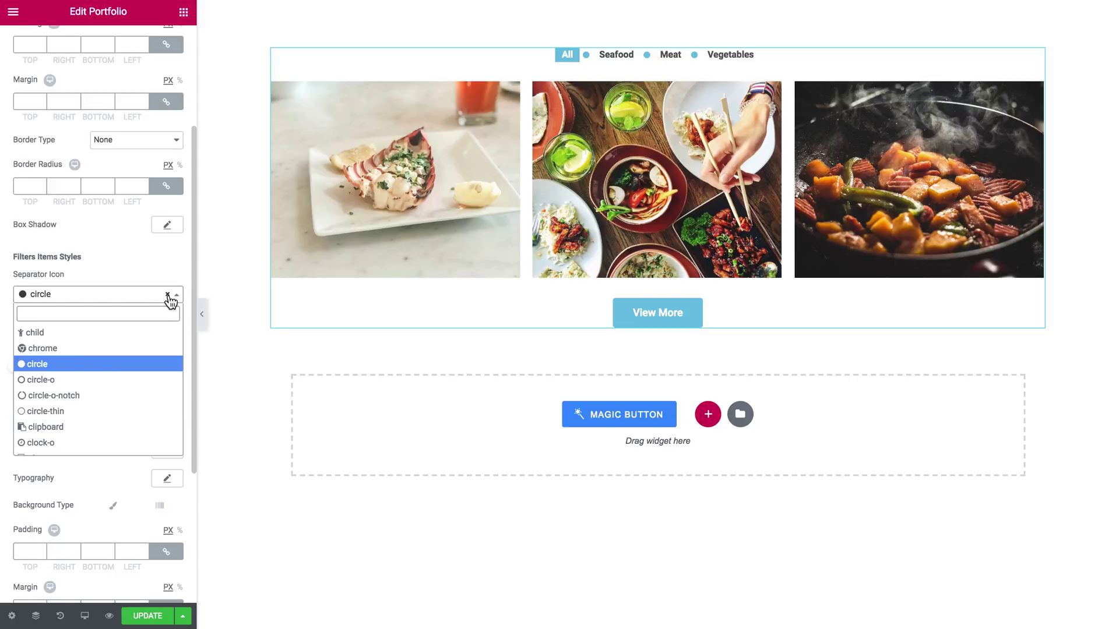
{"action": "left_click", "coordinate": [167, 296]}
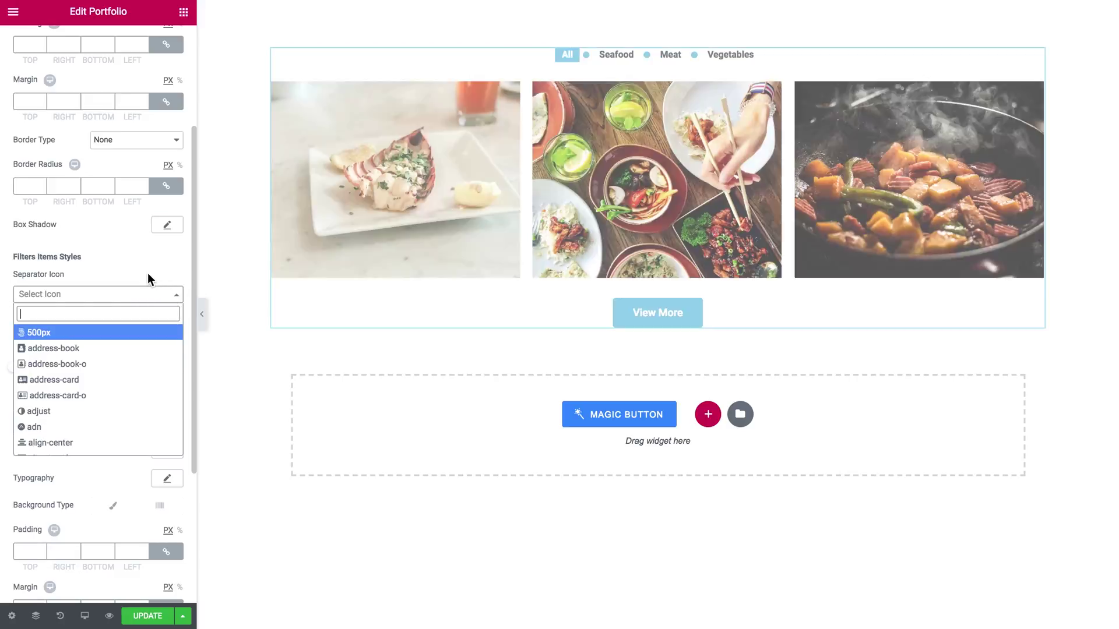
{"action": "left_click", "coordinate": [97, 277]}
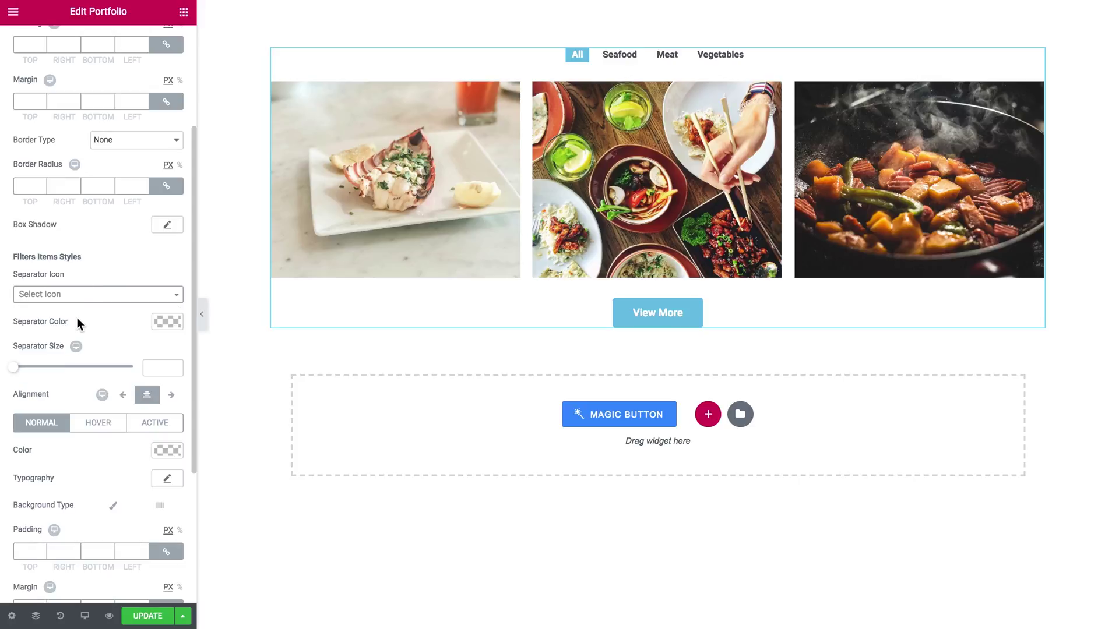
{"action": "scroll", "coordinate": [93, 346], "scroll_direction": "down", "scroll_amount": 5}
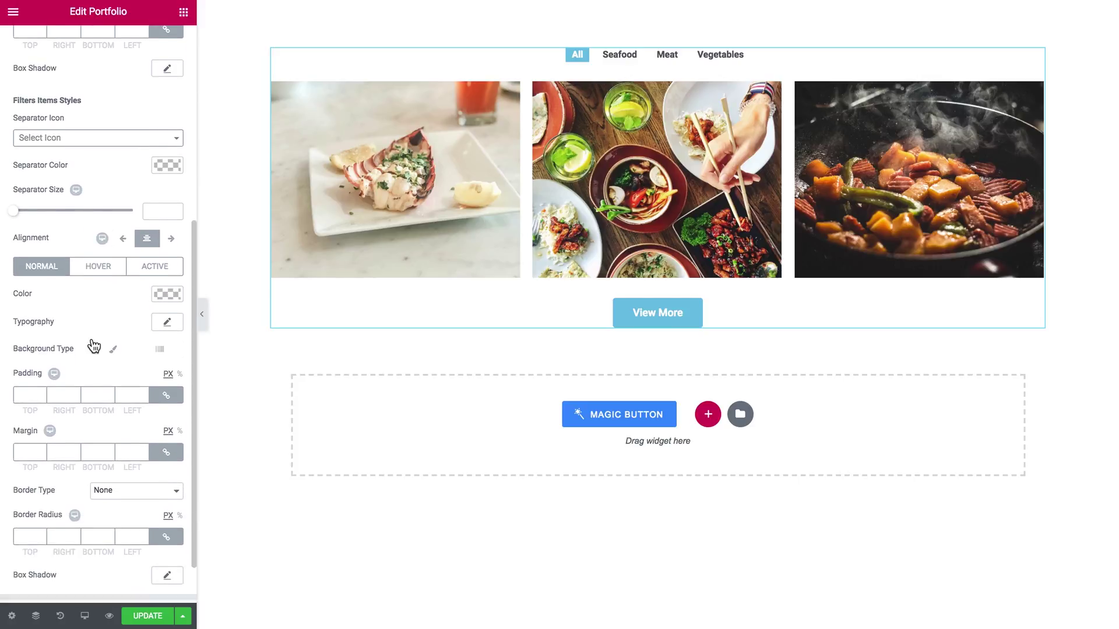
{"action": "scroll", "coordinate": [92, 341], "scroll_direction": "down", "scroll_amount": 2}
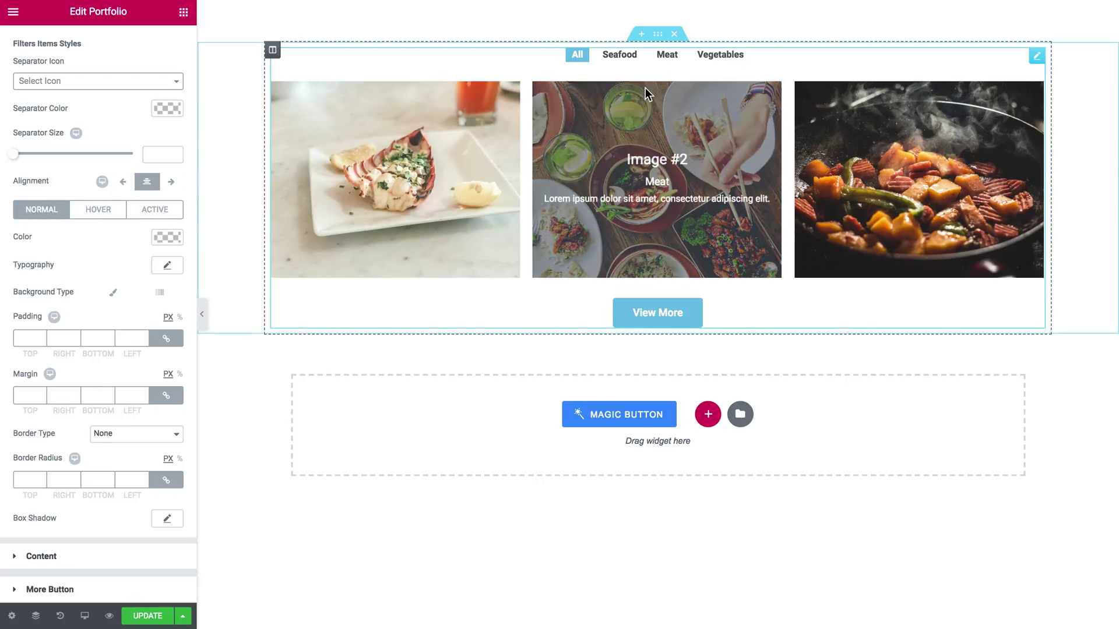
{"action": "left_click", "coordinate": [618, 59]}
- Test the Meat, All and Seafood filters and load the remaining images in the preview
{"action": "left_click", "coordinate": [671, 60]}
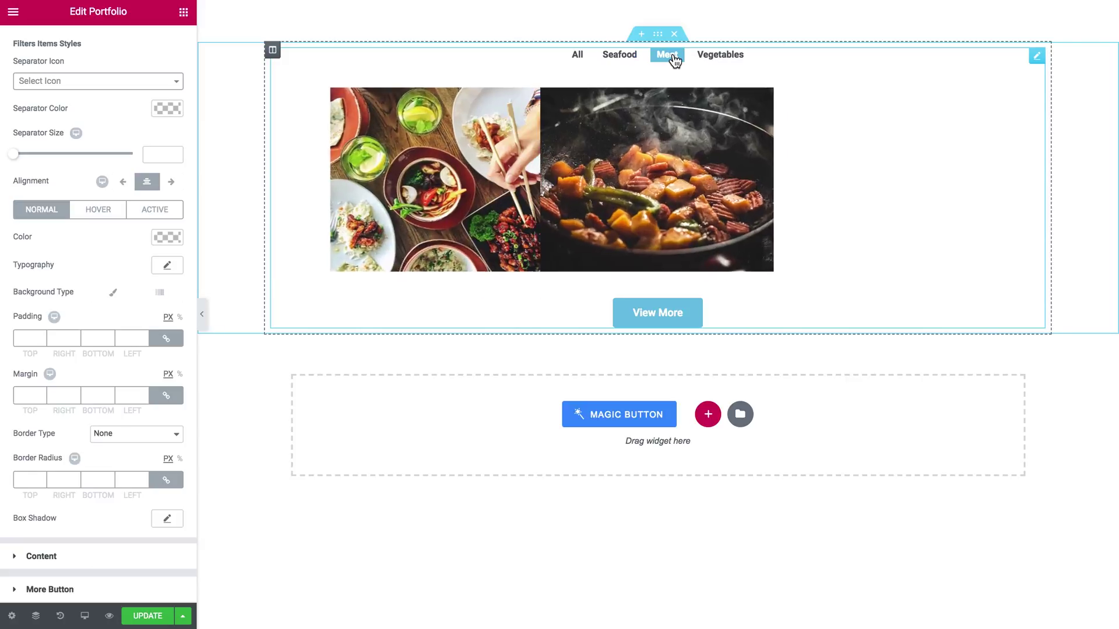
{"action": "left_click", "coordinate": [578, 58]}
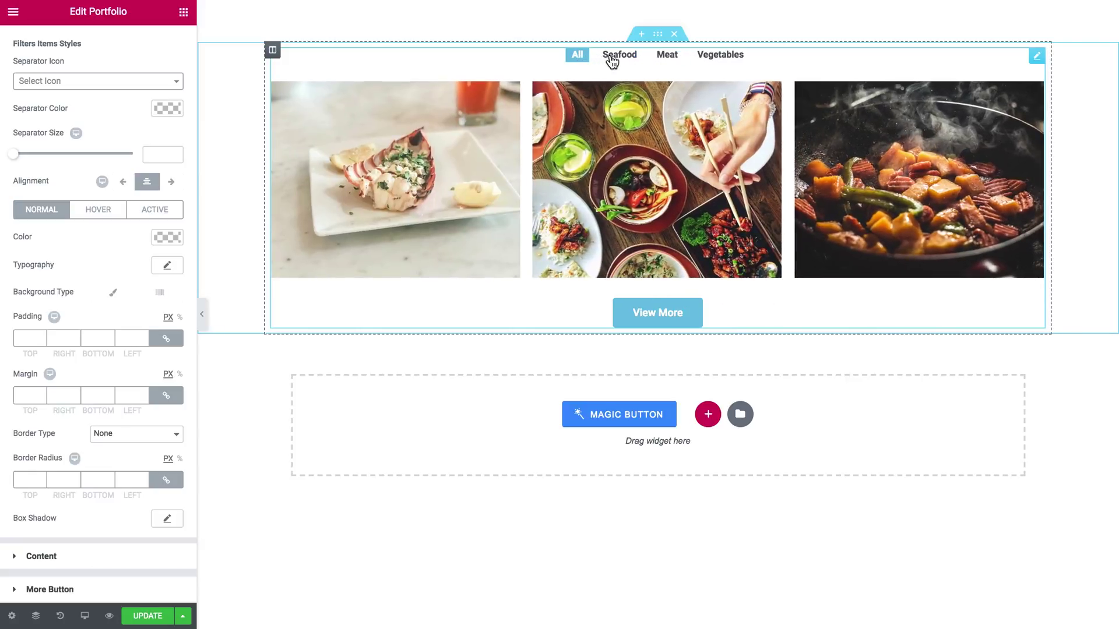
{"action": "left_click", "coordinate": [619, 59]}
{"action": "left_click", "coordinate": [656, 314]}
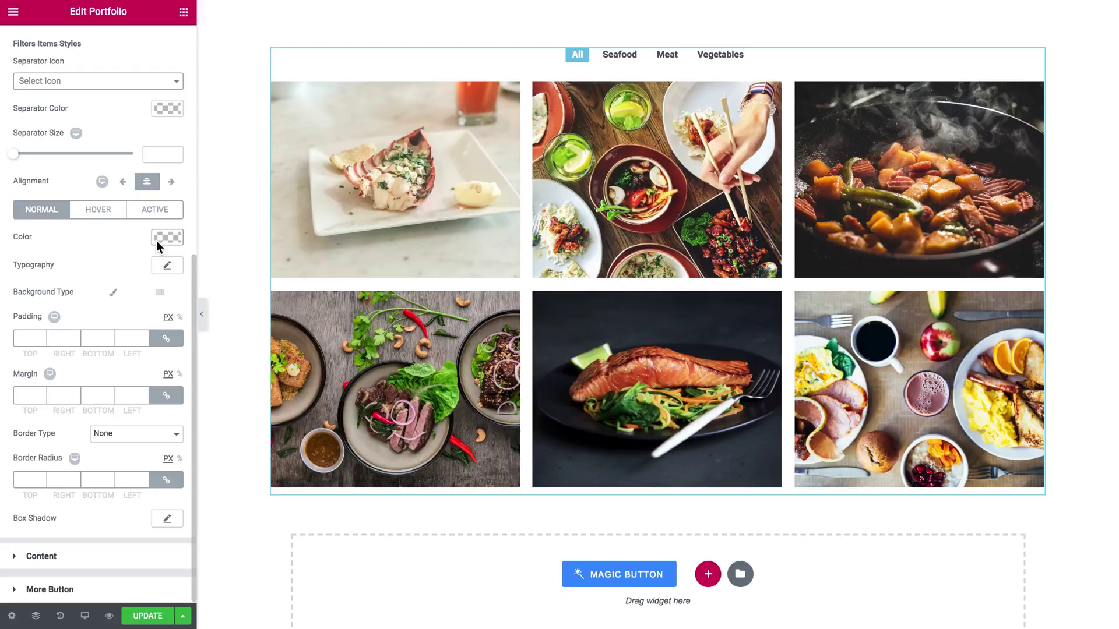
- Style filter labels with dark text, font weight 400, uppercase transform and a larger font size
{"action": "left_click", "coordinate": [157, 239]}
{"action": "left_click", "coordinate": [168, 265]}
{"action": "left_click", "coordinate": [130, 367]}
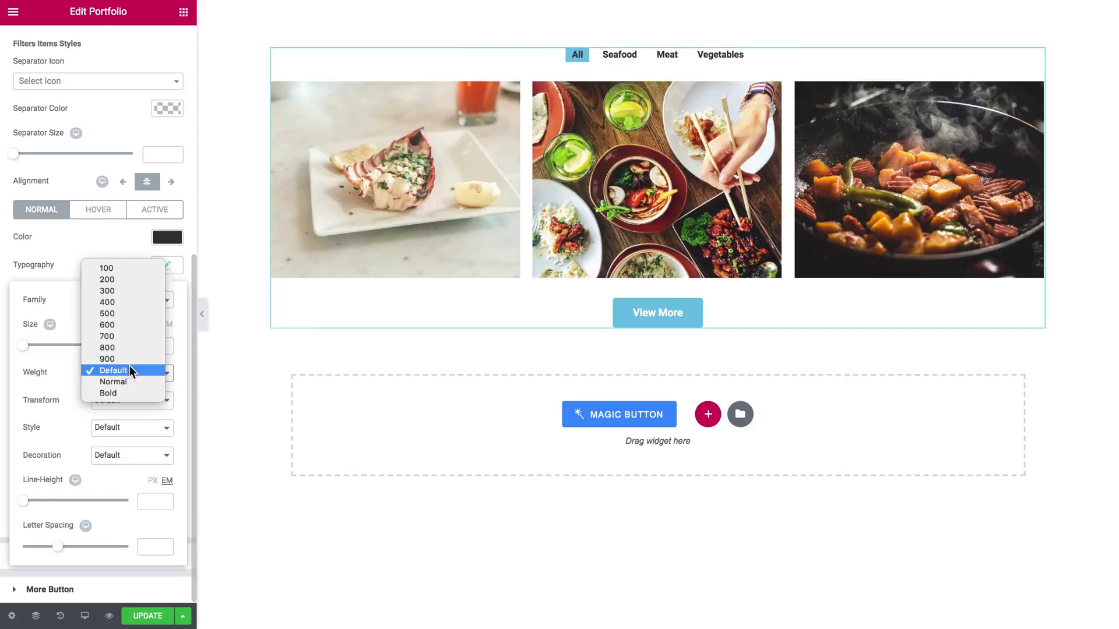
{"action": "left_click", "coordinate": [130, 302]}
{"action": "left_click", "coordinate": [148, 401]}
{"action": "left_click", "coordinate": [117, 410]}
{"action": "left_click_drag", "start_coordinate": [23, 345], "coordinate": [32, 349]}
{"action": "left_click", "coordinate": [168, 265]}
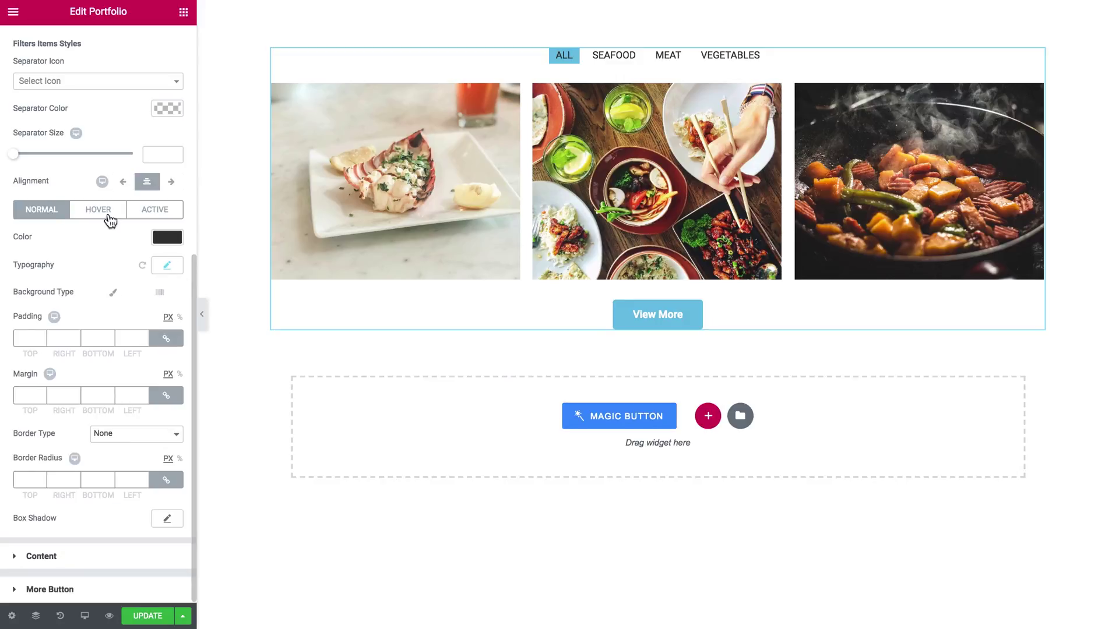
- Set the hover filter text colour to crimson #c91760
{"action": "left_click", "coordinate": [110, 219]}
{"action": "left_click", "coordinate": [161, 238]}
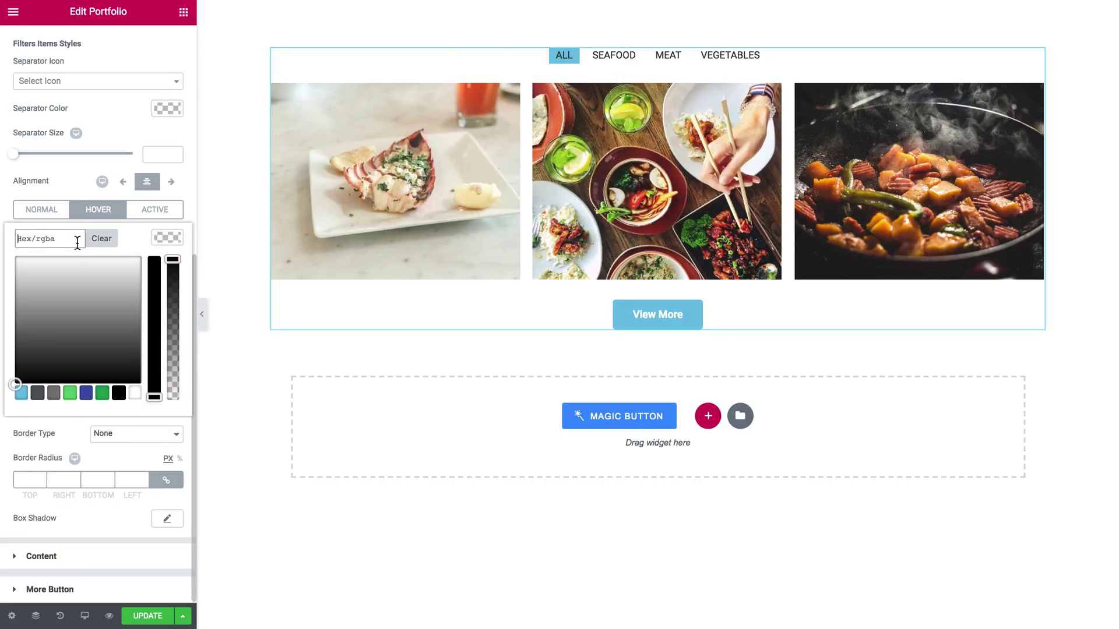
{"action": "type", "text": "#c91760"}
{"action": "double_click", "coordinate": [45, 237]}
{"action": "left_click", "coordinate": [168, 237]}
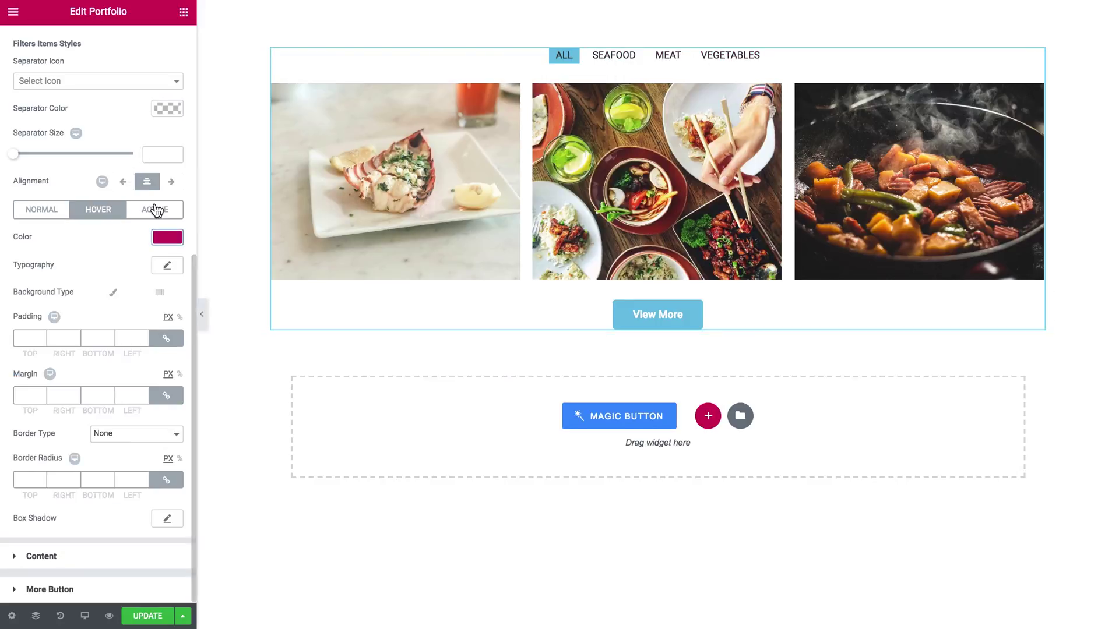
- Give the active filter white text on a solid crimson #c91760 background
{"action": "left_click", "coordinate": [155, 209]}
{"action": "left_click", "coordinate": [168, 237]}
{"action": "left_click", "coordinate": [171, 257]}
{"action": "left_click", "coordinate": [167, 237]}
{"action": "left_click", "coordinate": [113, 292]}
{"action": "left_click", "coordinate": [167, 319]}
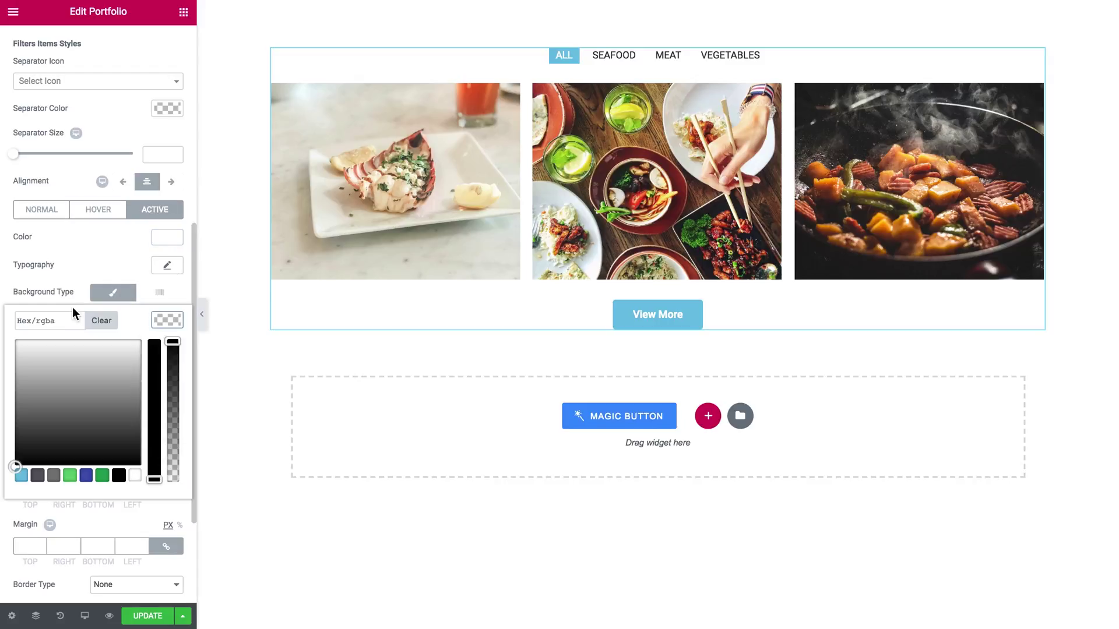
{"action": "type", "text": "#c91760"}
{"action": "left_click", "coordinate": [167, 319]}
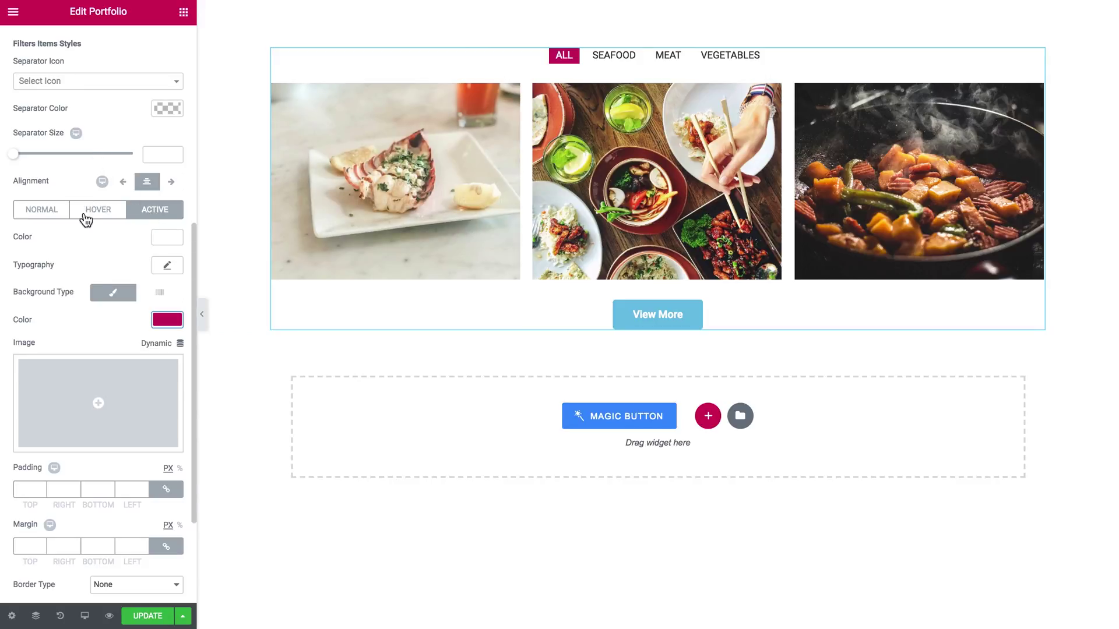
- Set the active filter's border radius to 5
{"action": "scroll", "coordinate": [96, 370], "scroll_direction": "down", "scroll_amount": 2}
{"action": "scroll", "coordinate": [95, 363], "scroll_direction": "down", "scroll_amount": 1}
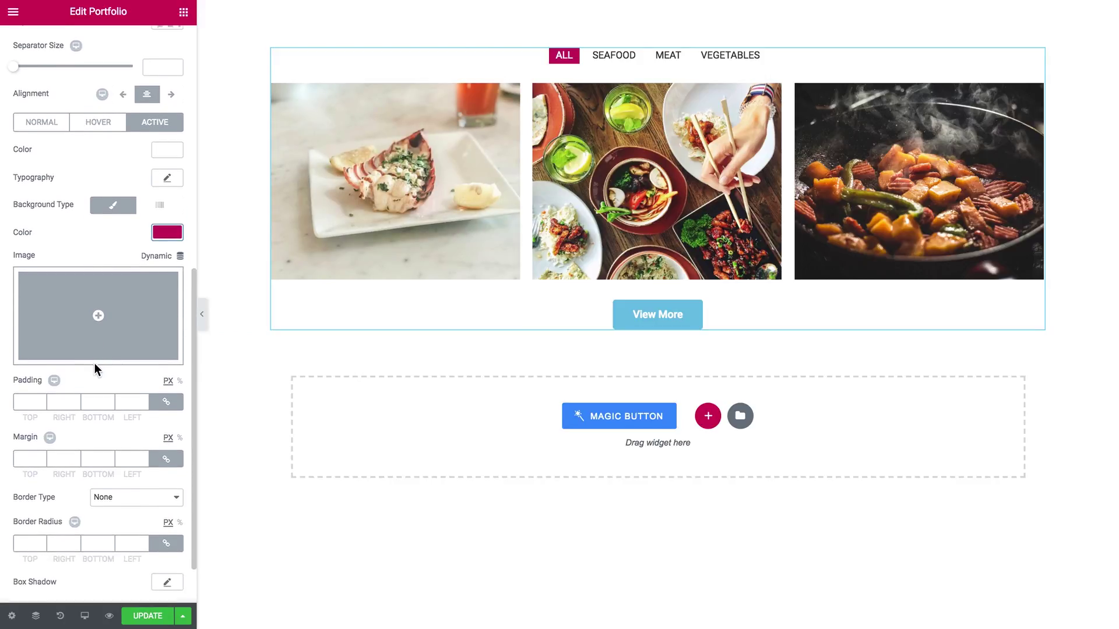
{"action": "scroll", "coordinate": [95, 364], "scroll_direction": "down", "scroll_amount": 1}
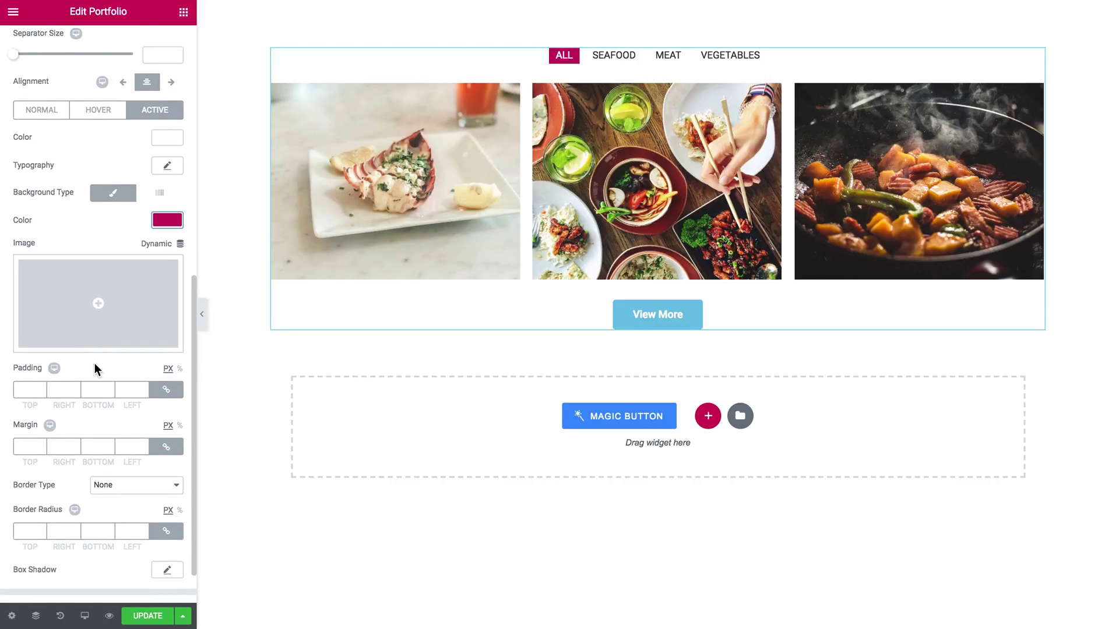
{"action": "left_click", "coordinate": [26, 531]}
{"action": "type", "text": "5"}
{"action": "scroll", "coordinate": [26, 533], "scroll_direction": "up", "scroll_amount": 10}
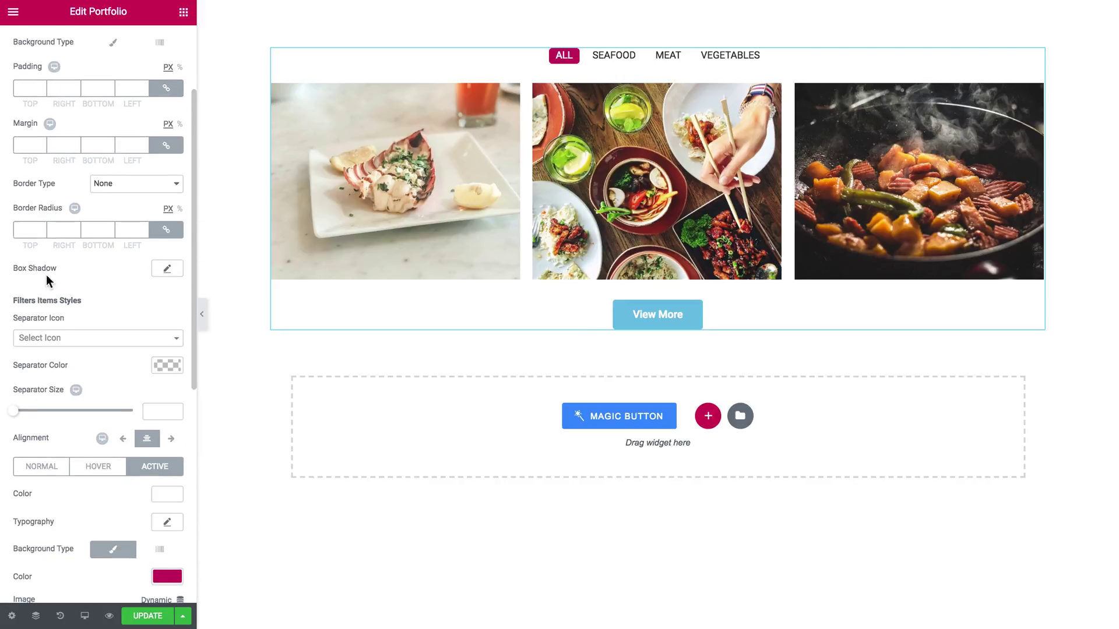
{"action": "scroll", "coordinate": [51, 254], "scroll_direction": "up", "scroll_amount": 2}
- Collapse the filter styling and expand the Content style options for the portfolio items
{"action": "left_click", "coordinate": [75, 116]}
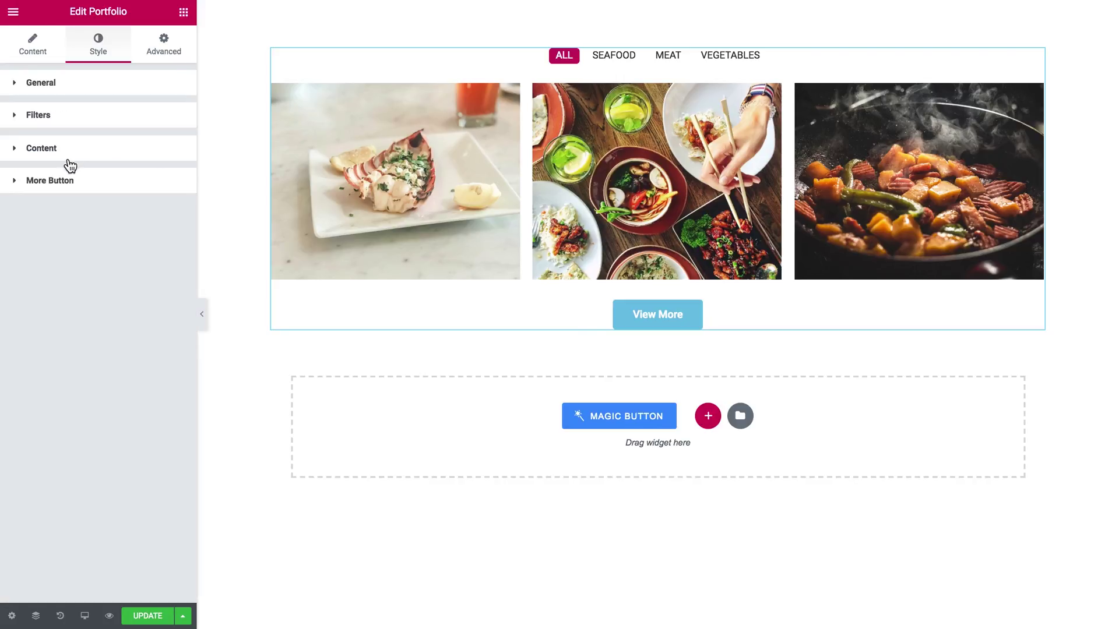
{"action": "left_click", "coordinate": [66, 152]}
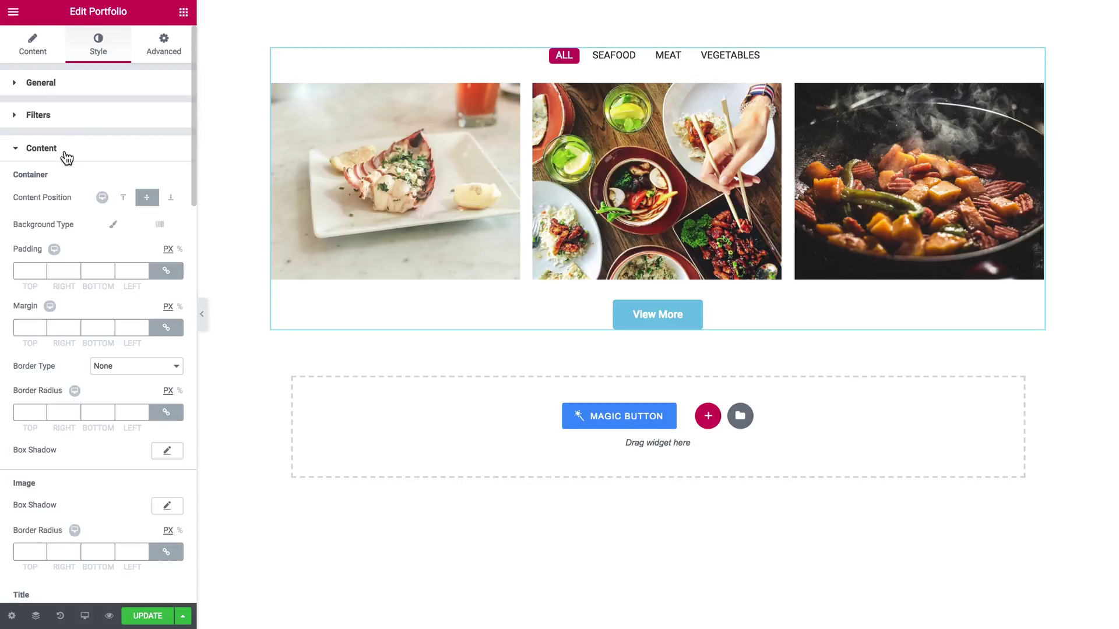
{"action": "scroll", "coordinate": [77, 226], "scroll_direction": "down", "scroll_amount": 3}
{"action": "scroll", "coordinate": [78, 226], "scroll_direction": "down", "scroll_amount": 3}
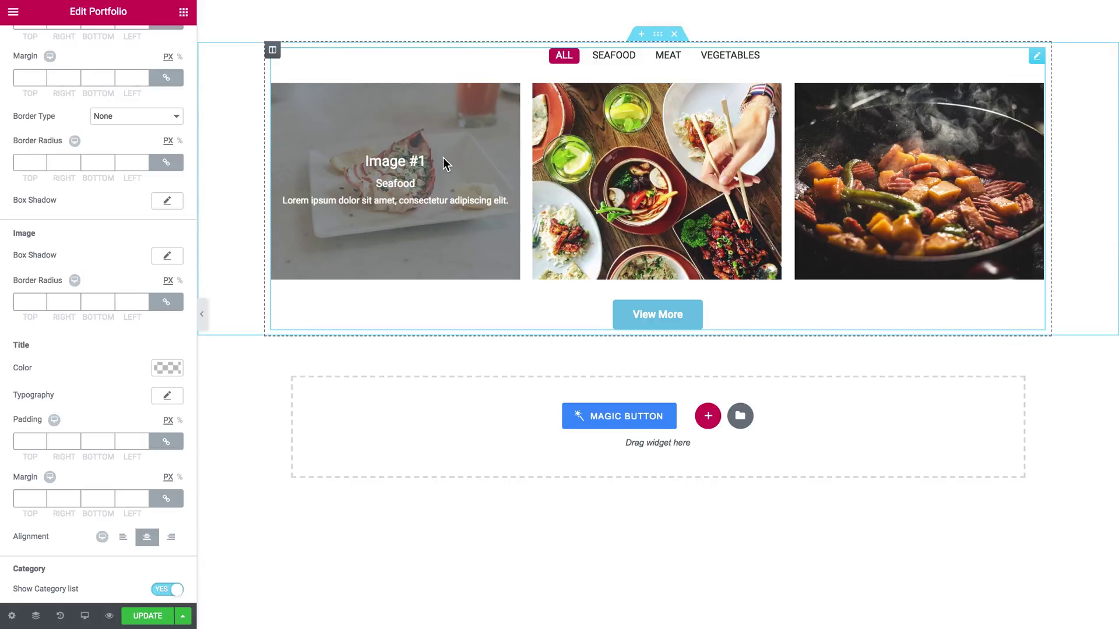
{"action": "scroll", "coordinate": [134, 255], "scroll_direction": "down", "scroll_amount": 1}
{"action": "scroll", "coordinate": [135, 253], "scroll_direction": "down", "scroll_amount": 2}
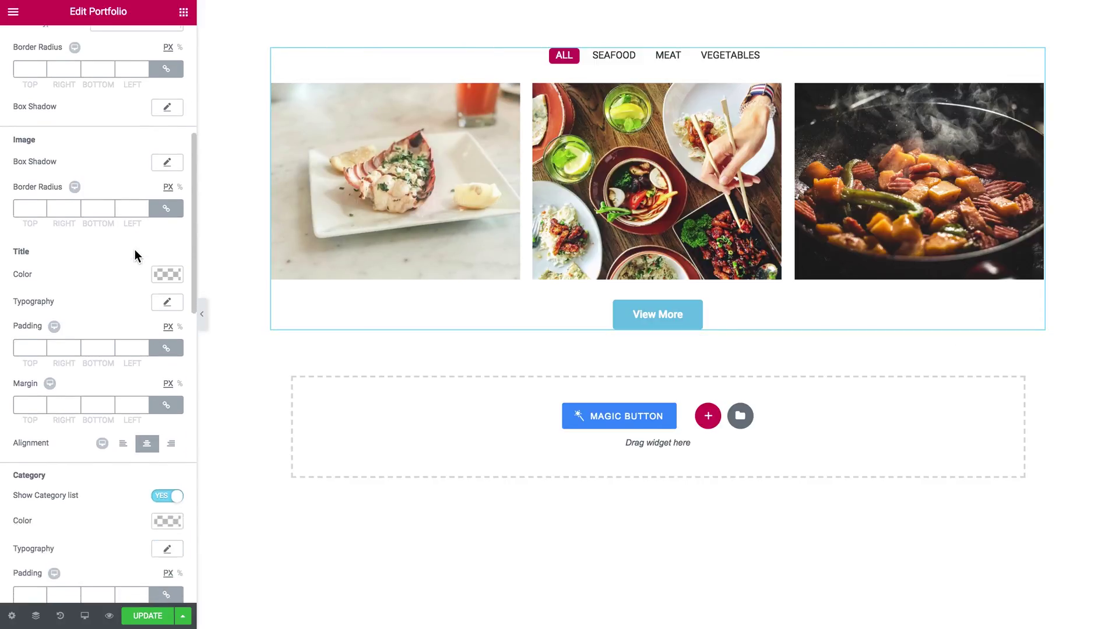
{"action": "scroll", "coordinate": [134, 253], "scroll_direction": "up", "scroll_amount": 5}
{"action": "scroll", "coordinate": [135, 255], "scroll_direction": "up", "scroll_amount": 1}
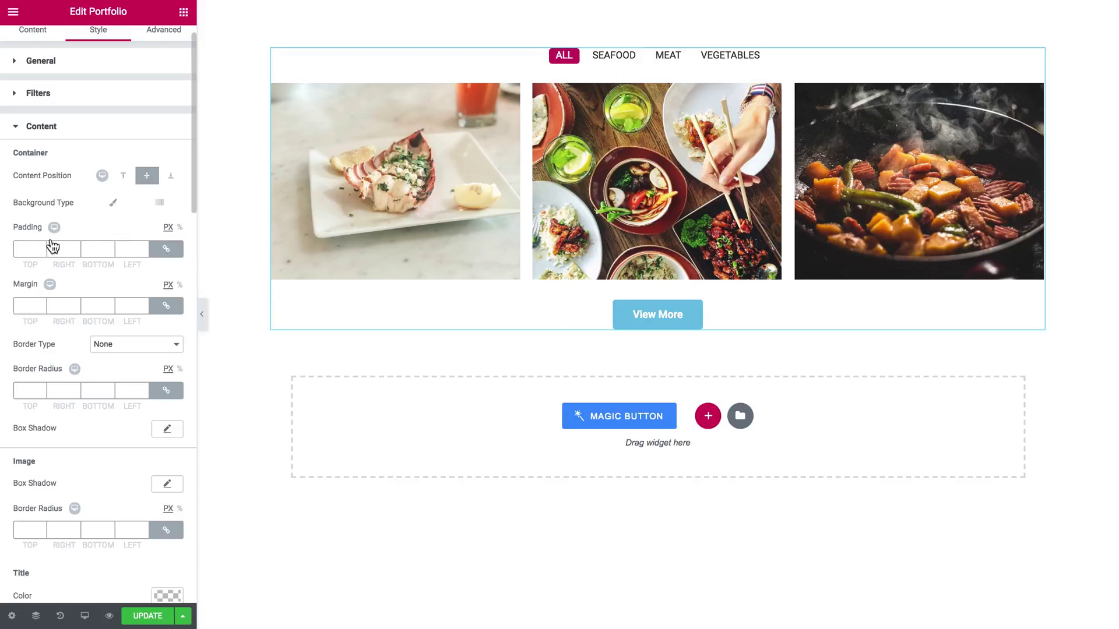
{"action": "scroll", "coordinate": [78, 399], "scroll_direction": "down", "scroll_amount": 5}
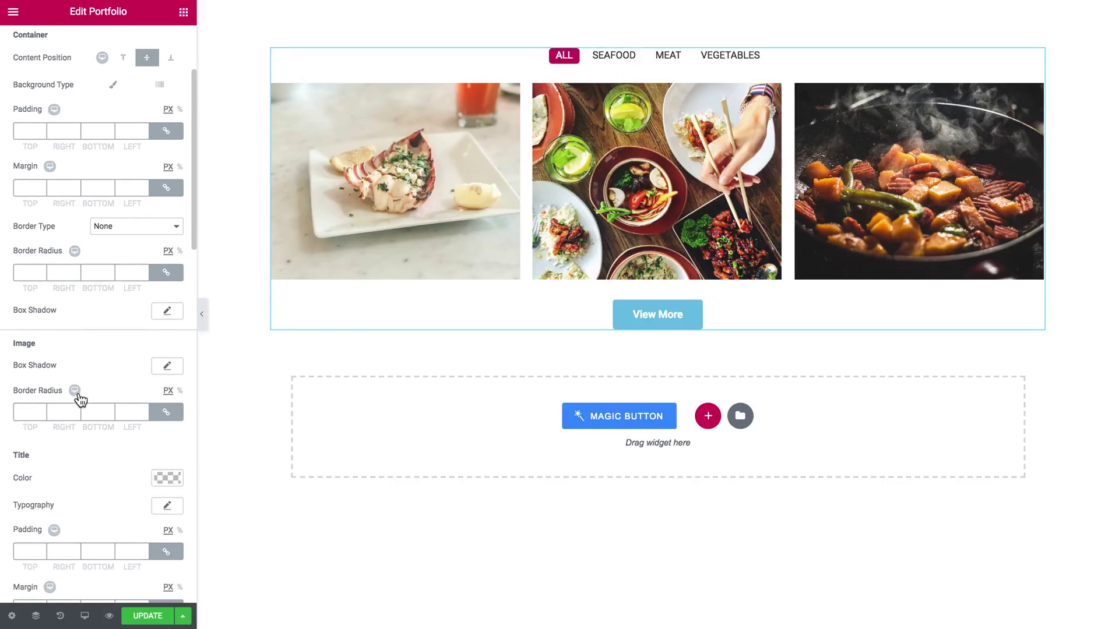
{"action": "scroll", "coordinate": [79, 399], "scroll_direction": "down", "scroll_amount": 1}
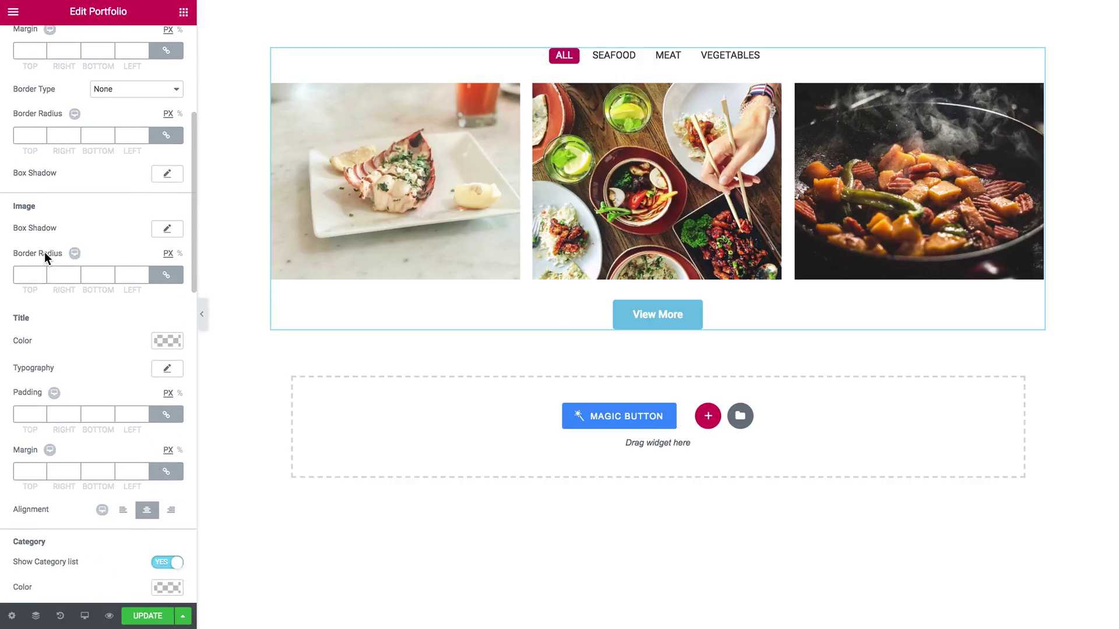
- Try an Image Border Radius of 5, then clear it to keep square corners
{"action": "left_click", "coordinate": [28, 274]}
{"action": "type", "text": "5"}
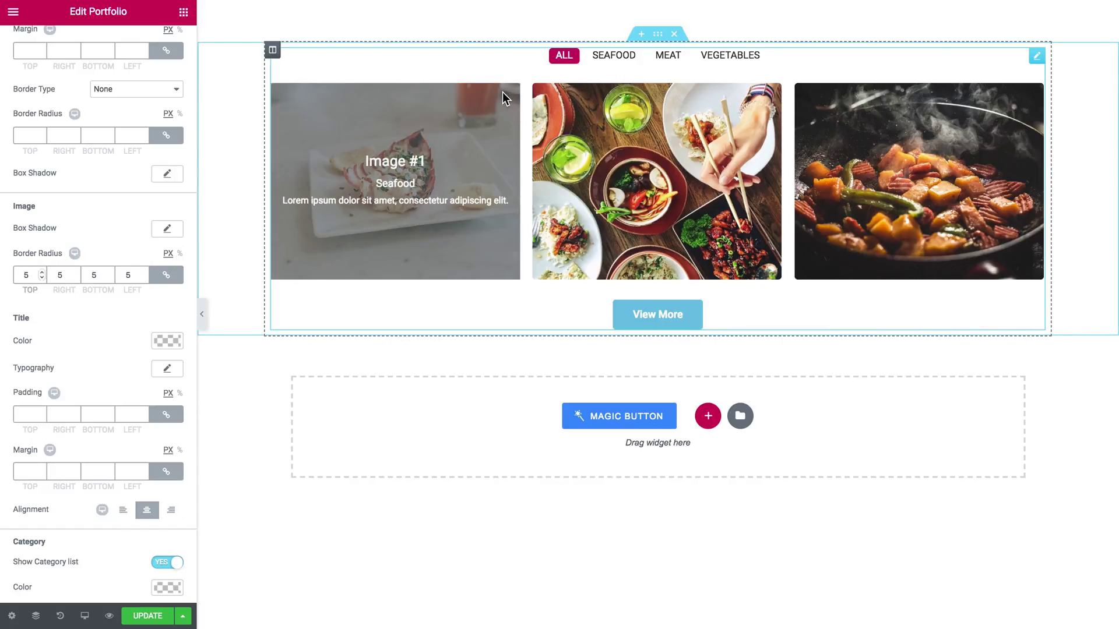
{"action": "key", "text": "BackSpace"}
- Switch off Show Category so portfolio items hide their category names
{"action": "scroll", "coordinate": [81, 339], "scroll_direction": "up", "scroll_amount": 5}
{"action": "scroll", "coordinate": [80, 339], "scroll_direction": "down", "scroll_amount": 2}
{"action": "scroll", "coordinate": [81, 343], "scroll_direction": "down", "scroll_amount": 4}
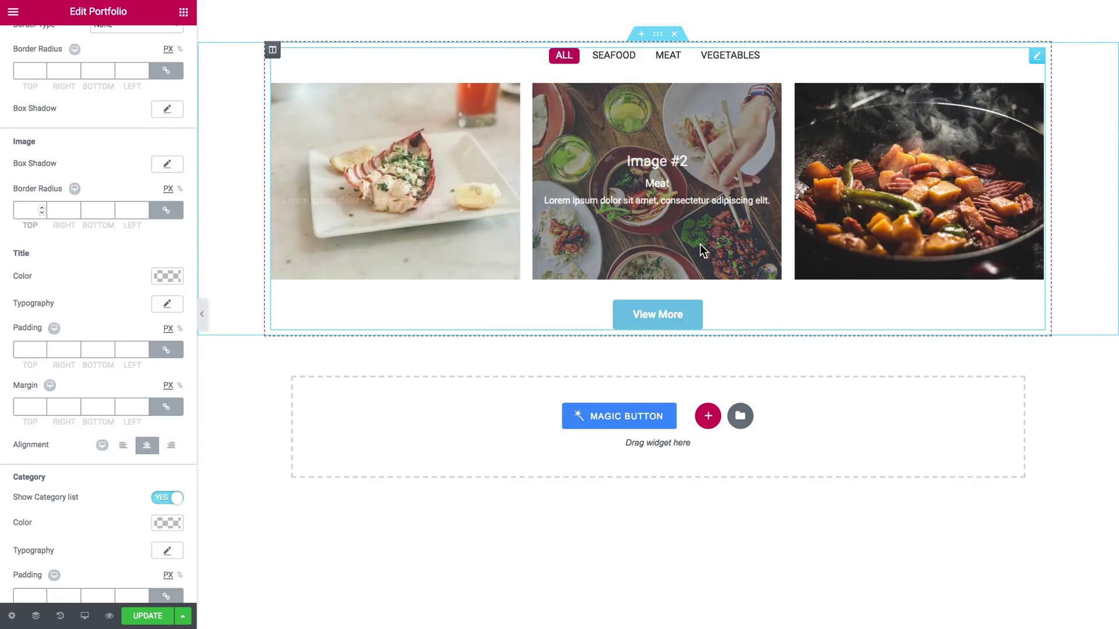
{"action": "scroll", "coordinate": [112, 371], "scroll_direction": "down", "scroll_amount": 3}
{"action": "scroll", "coordinate": [113, 372], "scroll_direction": "down", "scroll_amount": 3}
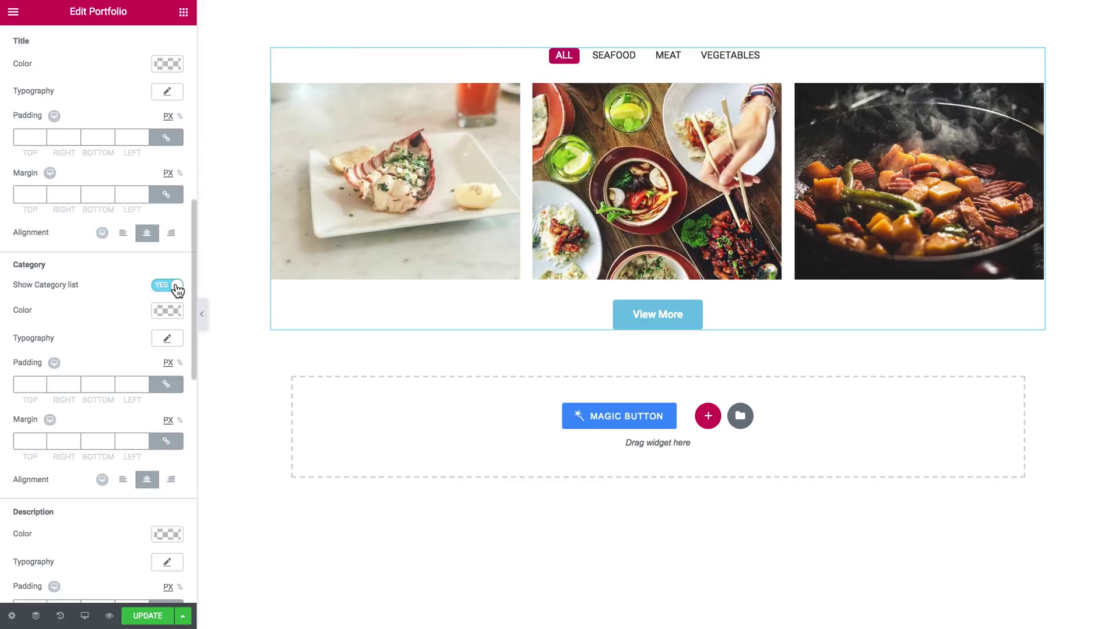
{"action": "left_click", "coordinate": [176, 287]}
- Turn Show Category back on and expand the More Button style section
{"action": "left_click", "coordinate": [170, 285]}
{"action": "scroll", "coordinate": [119, 329], "scroll_direction": "down", "scroll_amount": 5}
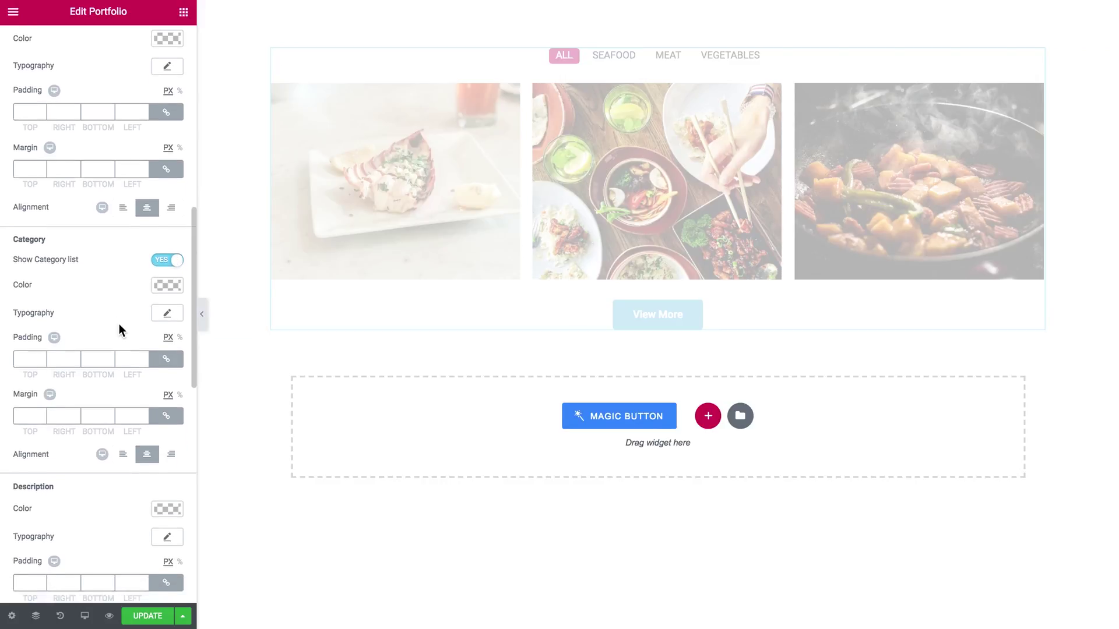
{"action": "scroll", "coordinate": [119, 327], "scroll_direction": "down", "scroll_amount": 5}
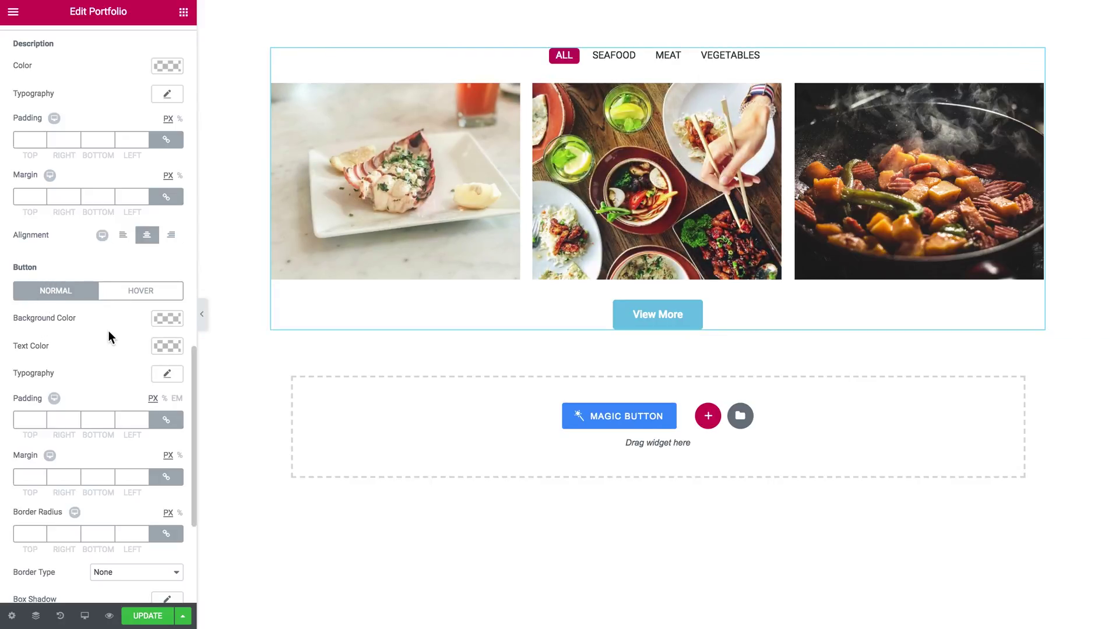
{"action": "scroll", "coordinate": [140, 374], "scroll_direction": "down", "scroll_amount": 5}
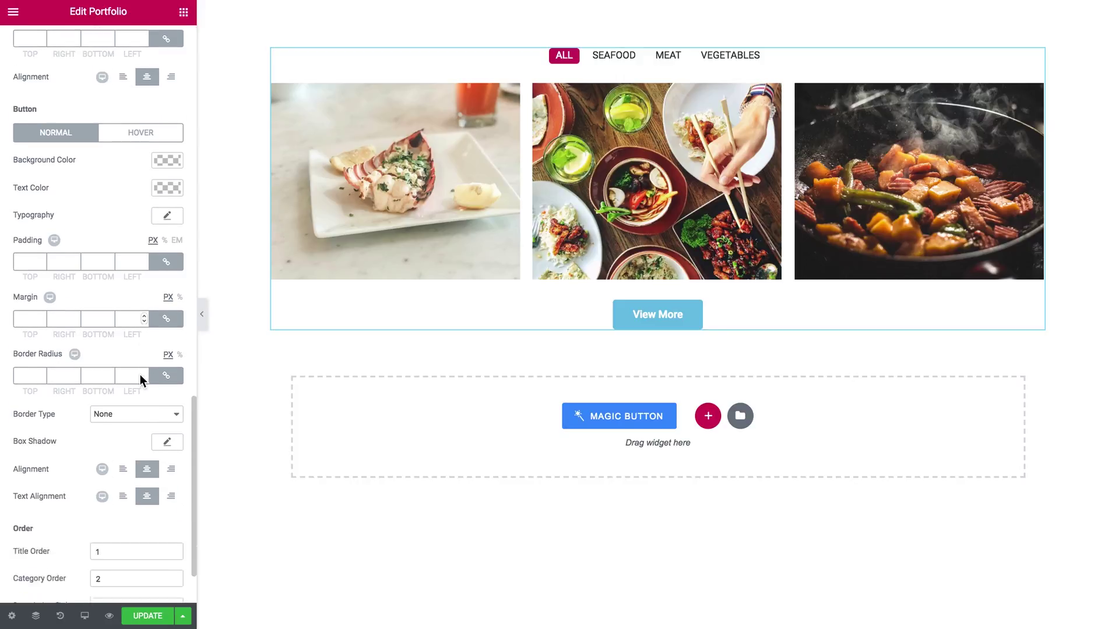
{"action": "scroll", "coordinate": [140, 375], "scroll_direction": "down", "scroll_amount": 3}
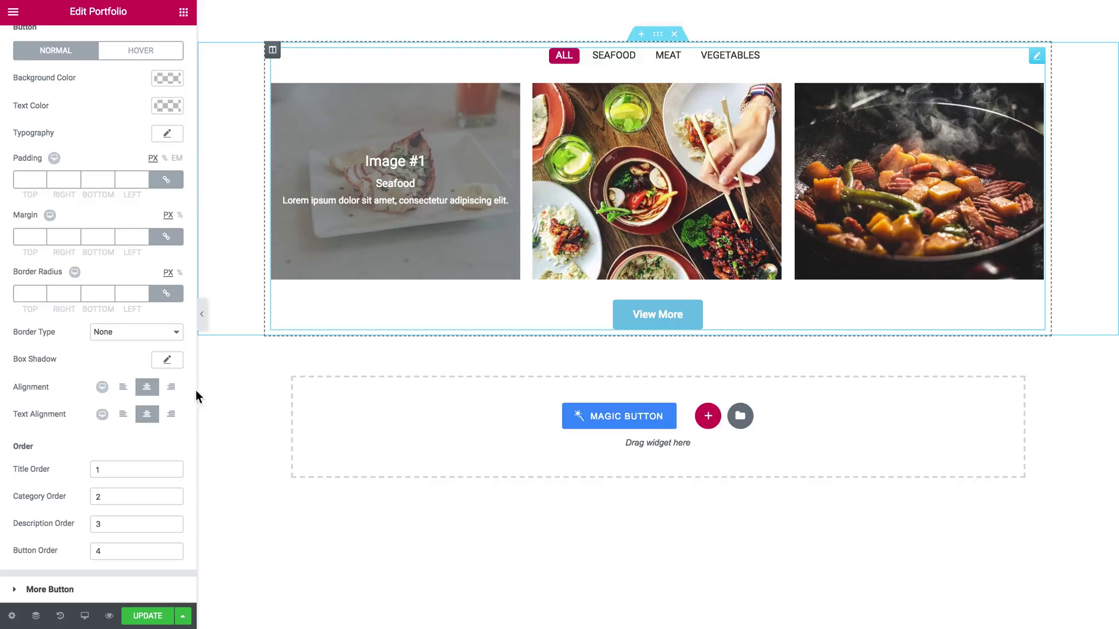
{"action": "left_click", "coordinate": [97, 591]}
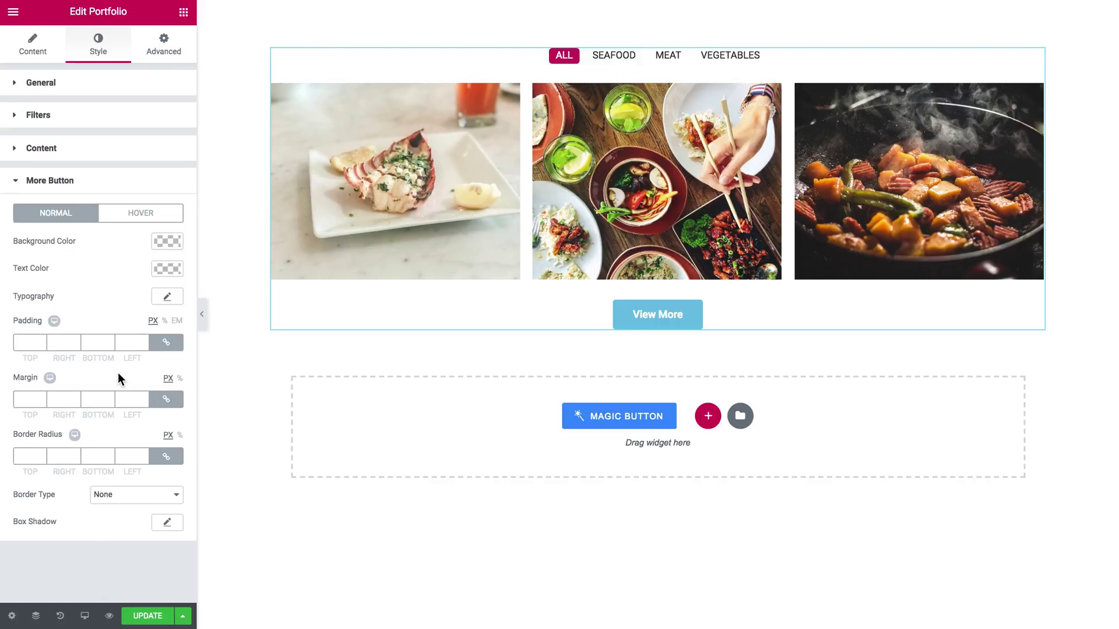
- Give View More a c91765 background, crimson hover background and #353535 hover text, then hide the panel
{"action": "left_click", "coordinate": [165, 242]}
{"action": "type", "text": "c91765"}
{"action": "left_click", "coordinate": [128, 214]}
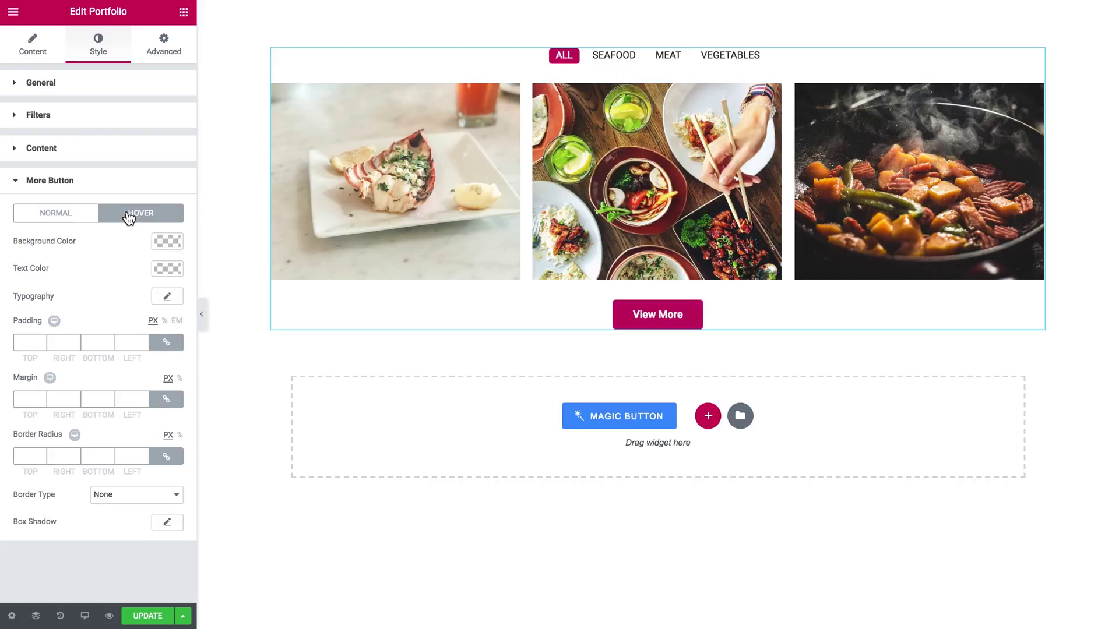
{"action": "left_click", "coordinate": [163, 241]}
{"action": "key", "text": "ctrl+v"}
{"action": "left_click", "coordinate": [167, 268]}
{"action": "type", "text": "#353535"}
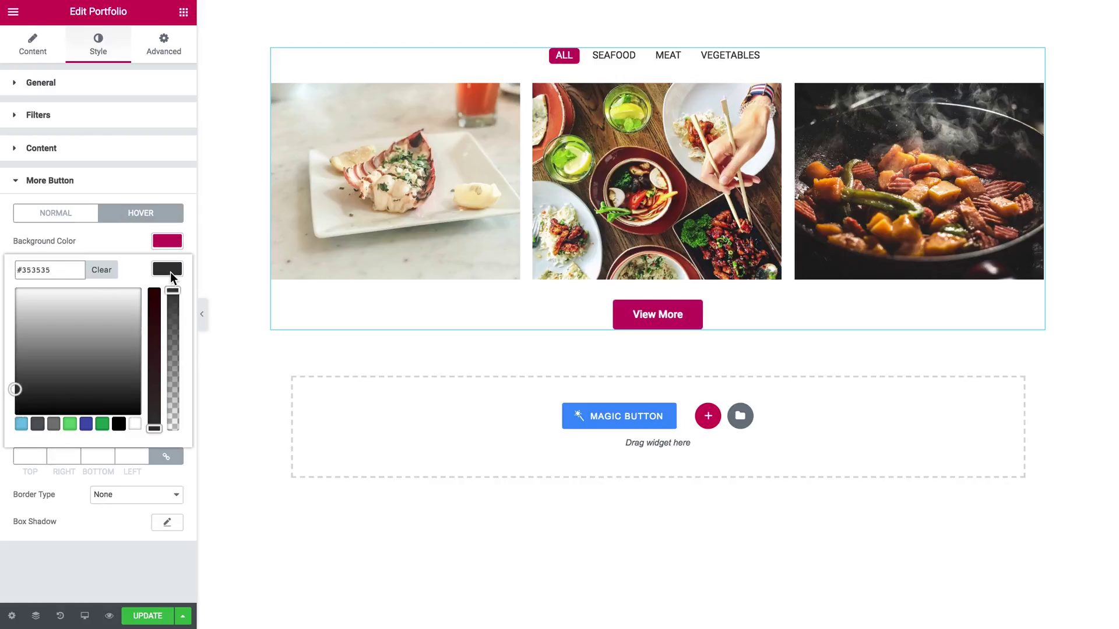
{"action": "left_click", "coordinate": [169, 271]}
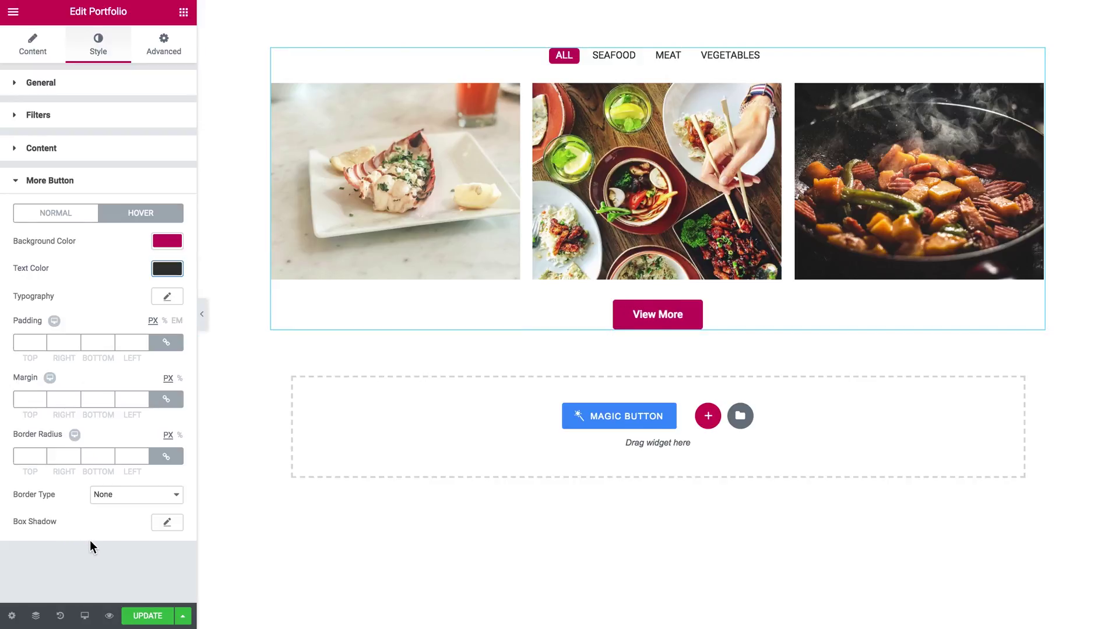
{"action": "left_click", "coordinate": [203, 314]}
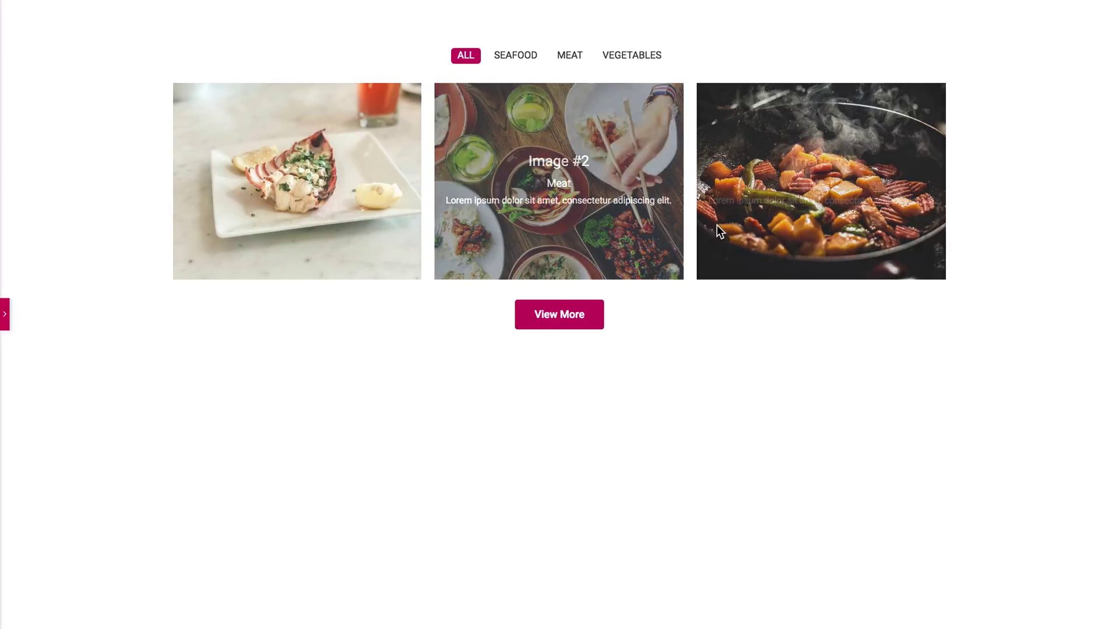
- Use View More in the preview to load the remaining three food photos
{"action": "left_click", "coordinate": [557, 325]}
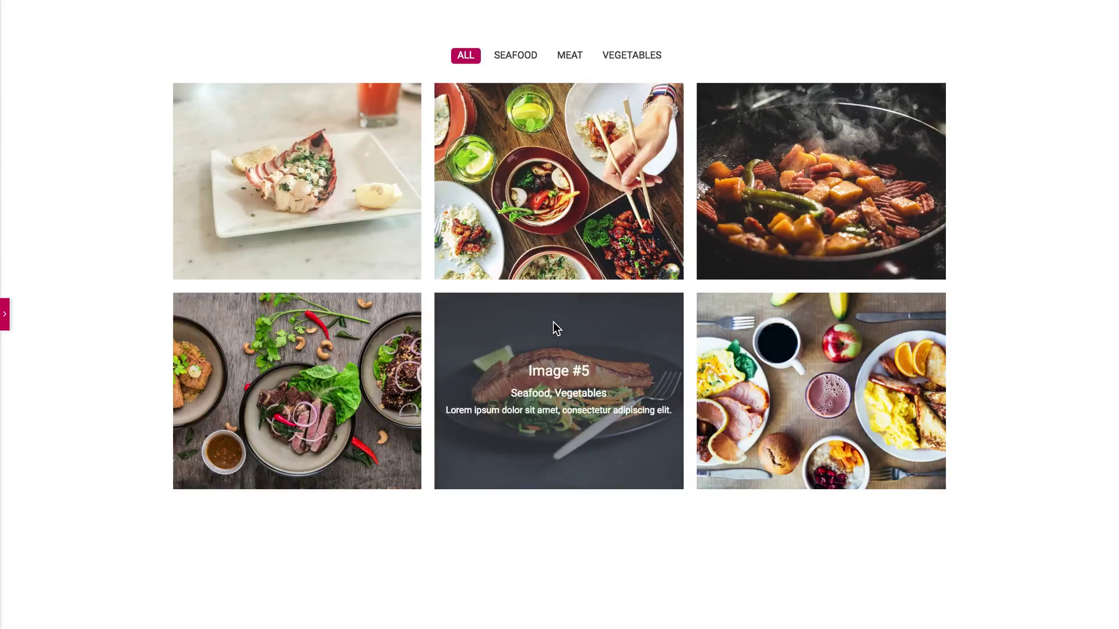